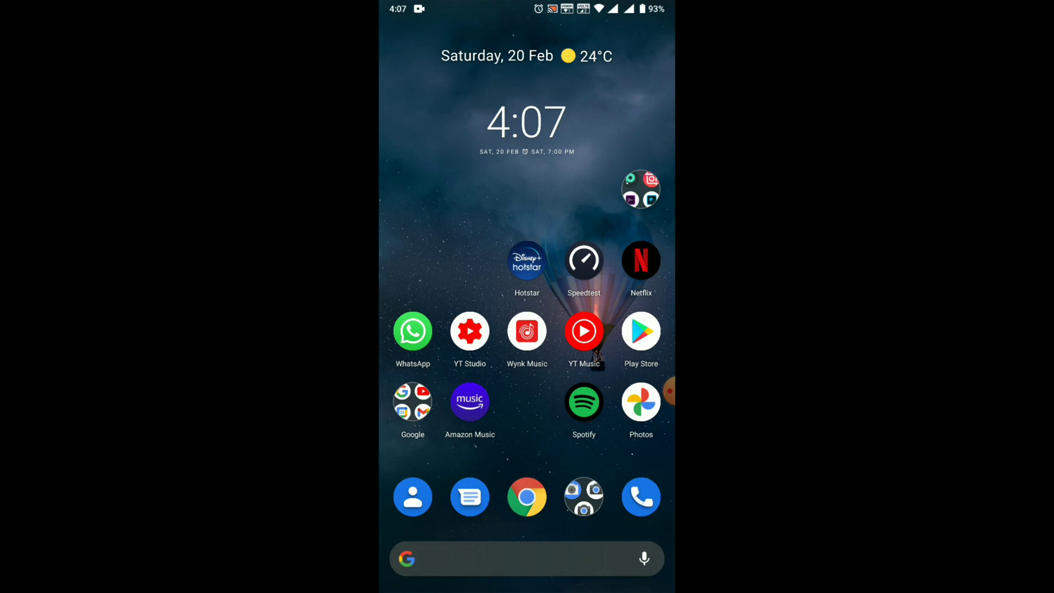
Launch YT Studio and let the channel dashboard with recent videos load.
click(469, 331)
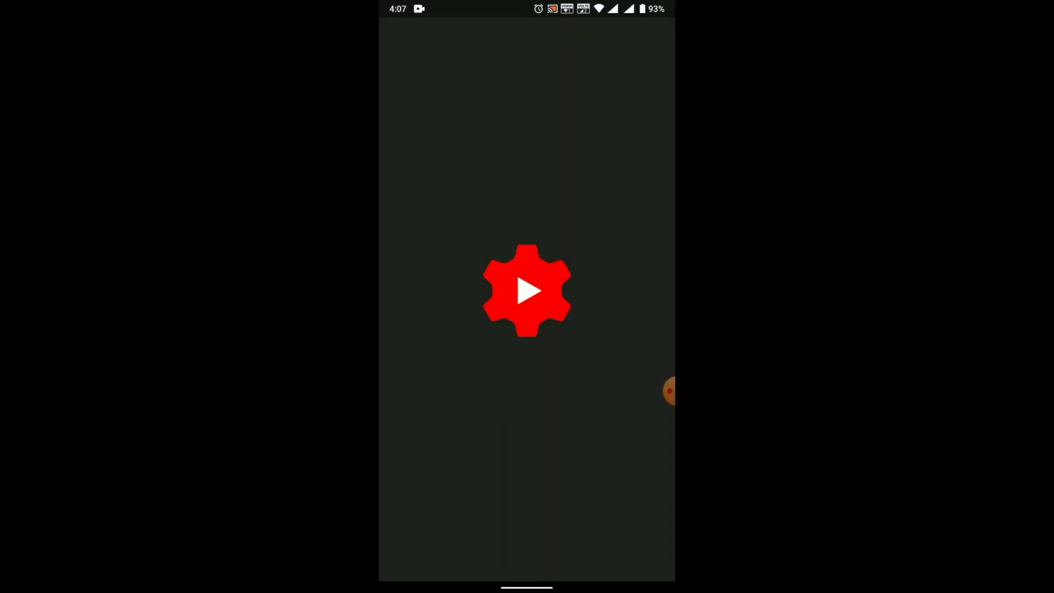
scroll(527, 324, down, 5)
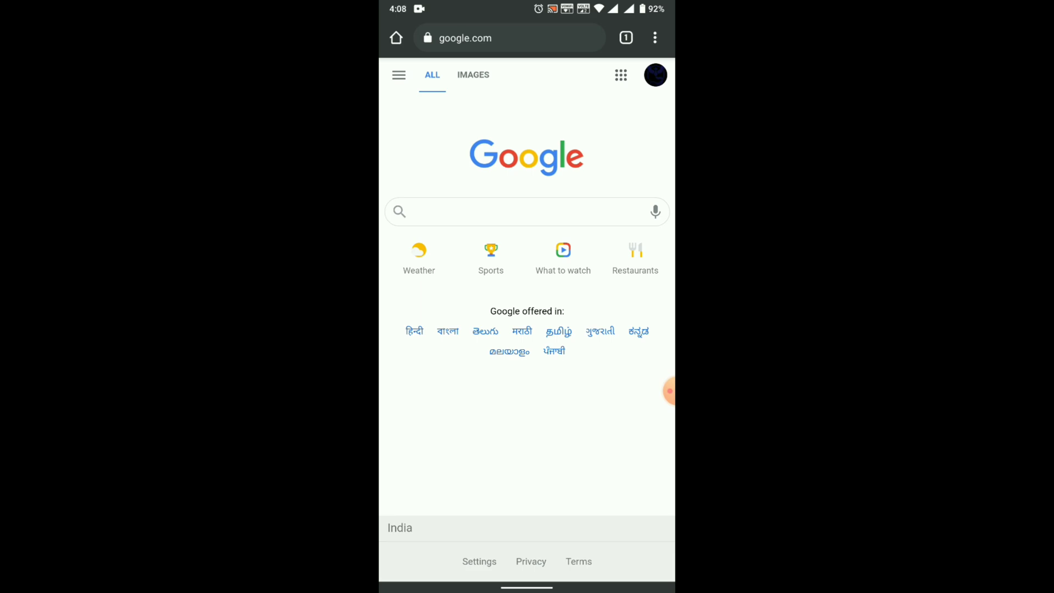
Load chrome://flags from Chrome's address bar.
click(494, 38)
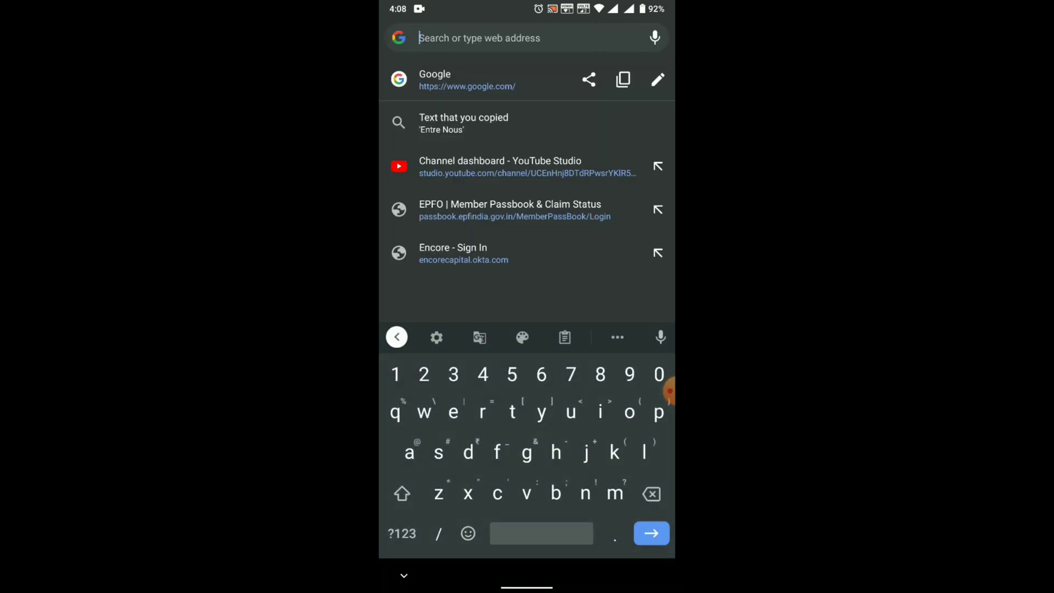
text(chr)
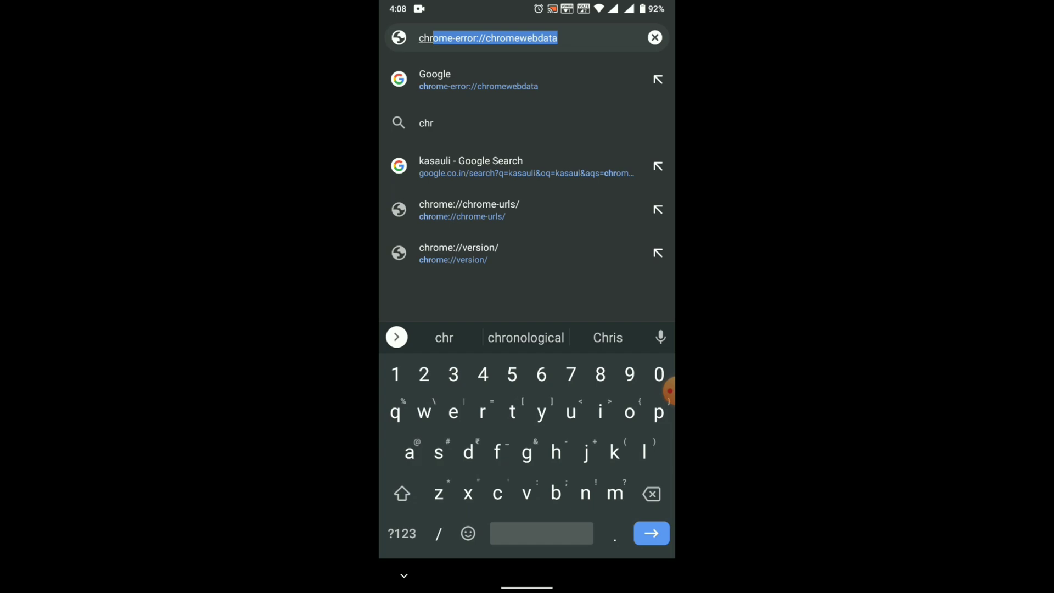
text(ome)
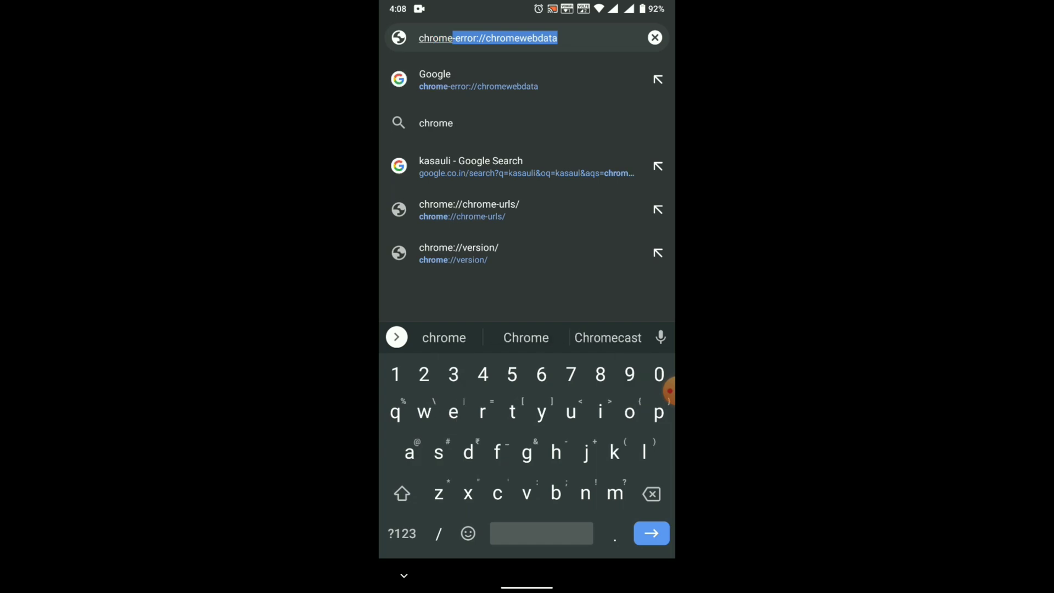
click(402, 532)
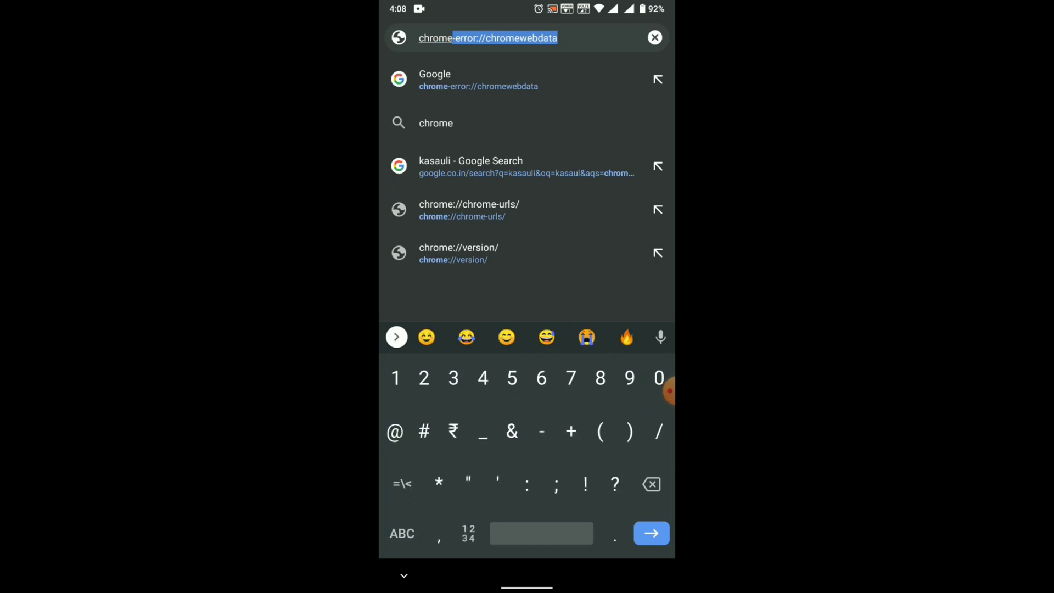
text(://version)
click(402, 532)
text(f)
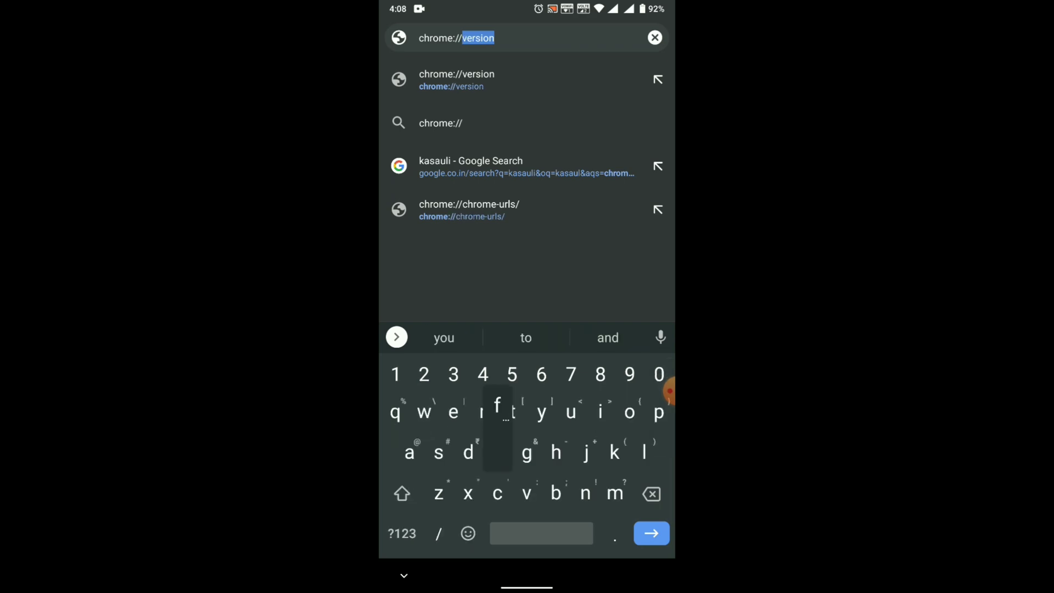
text(lags)
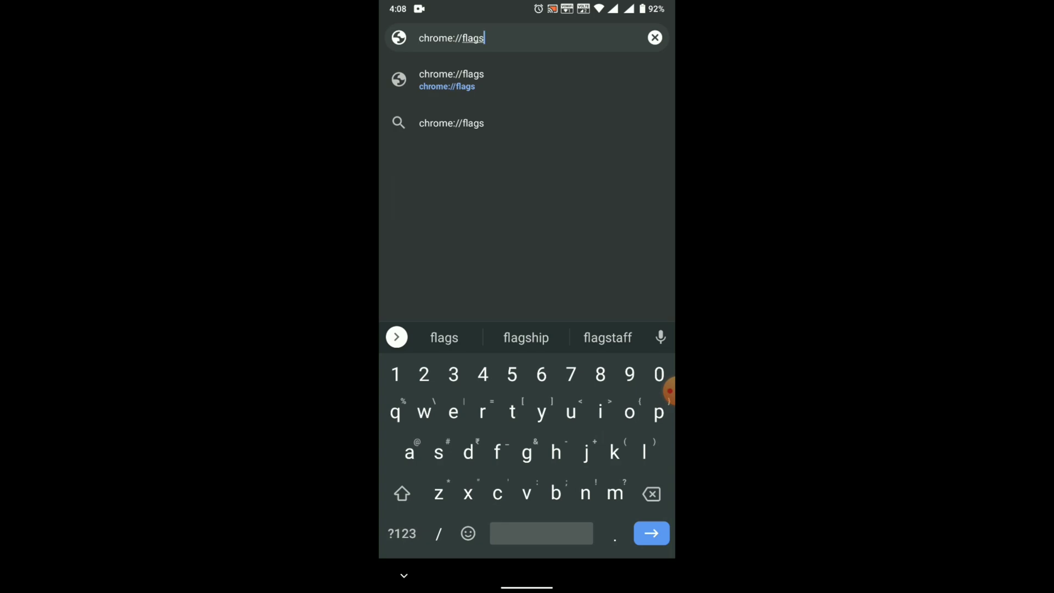
key(Return)
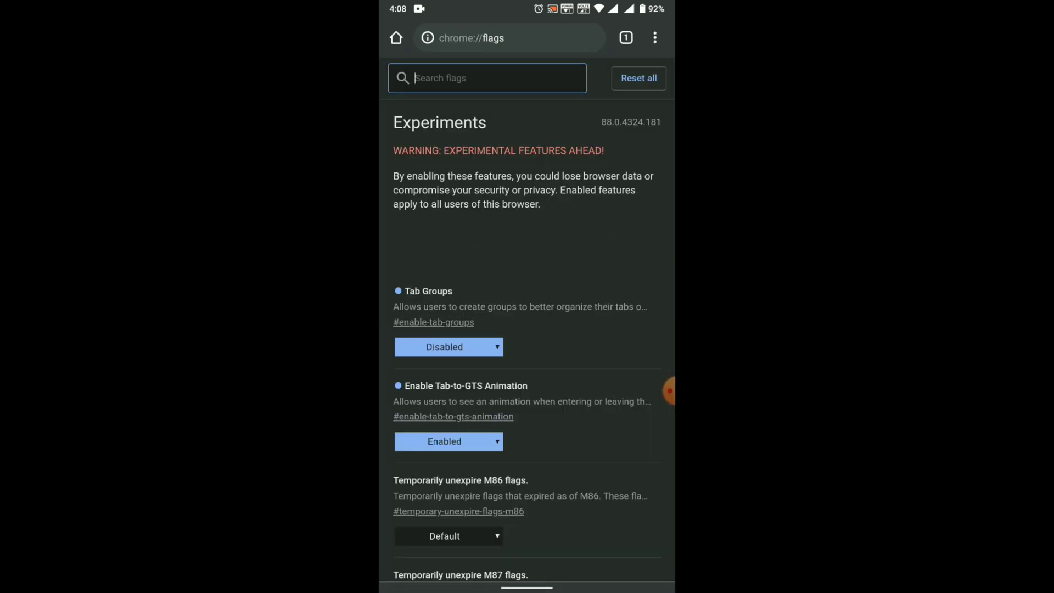
scroll(527, 330, down, 5)
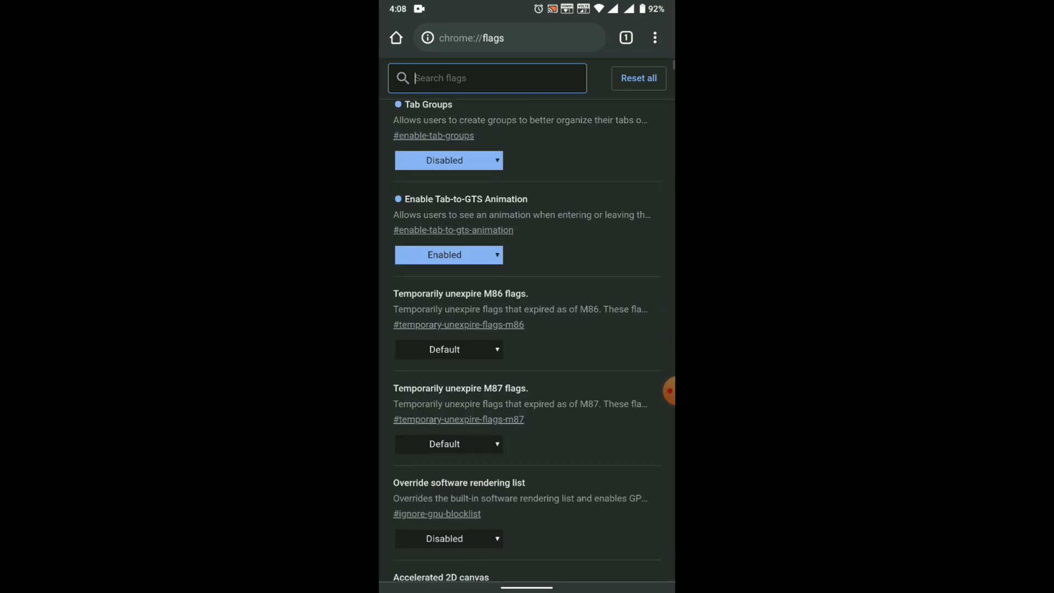
scroll(527, 329, up, 5)
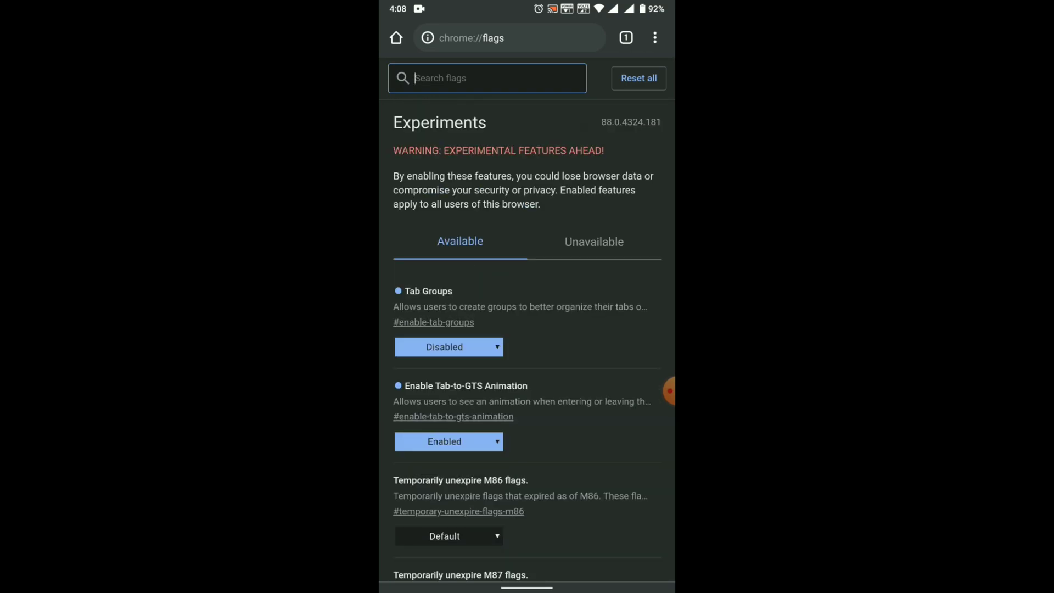
text(T)
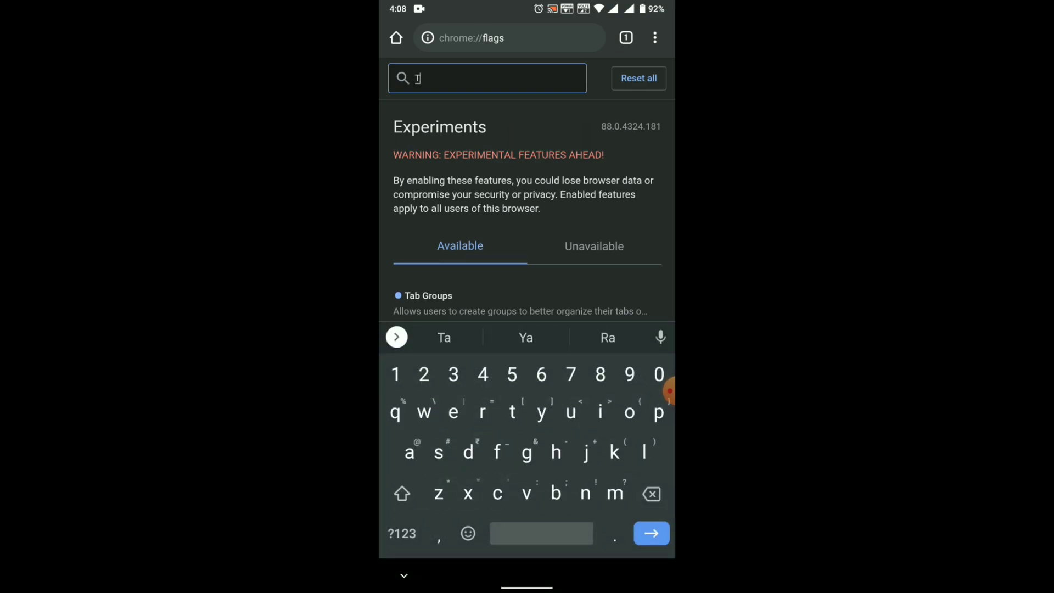
text(ab swi)
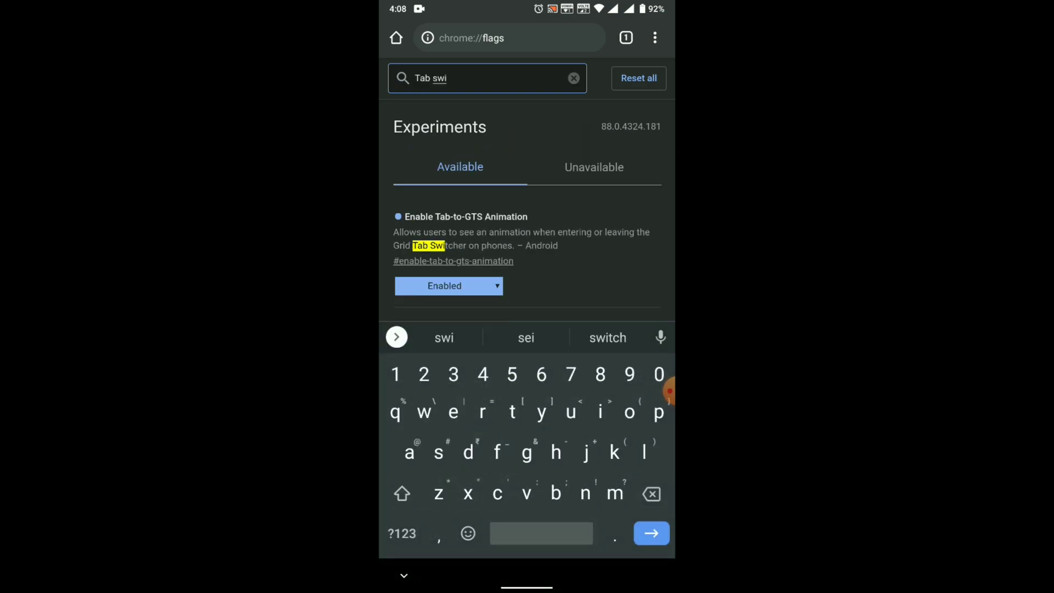
text(tcher)
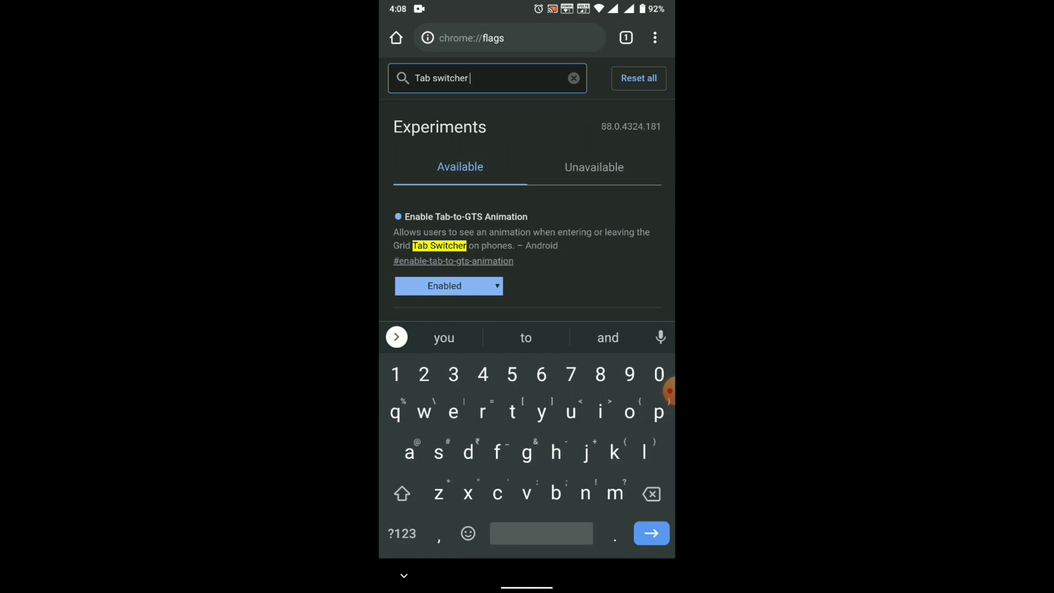
Search the flags for 'Tab switcher' to reveal Tab Grid Layout at Default.
key(Return)
scroll(527, 329, down, 2)
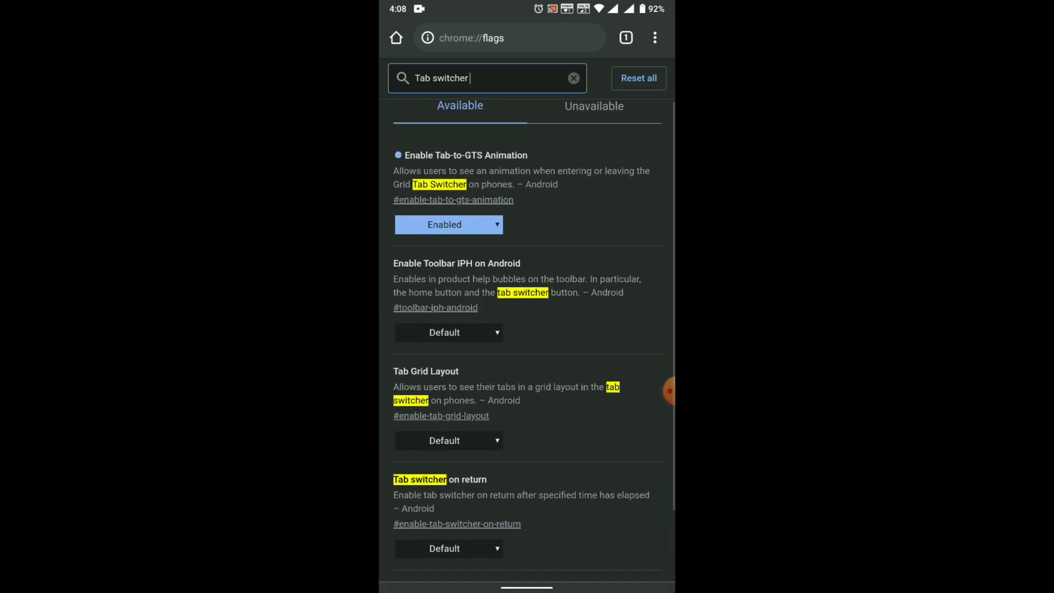
scroll(527, 330, down, 2)
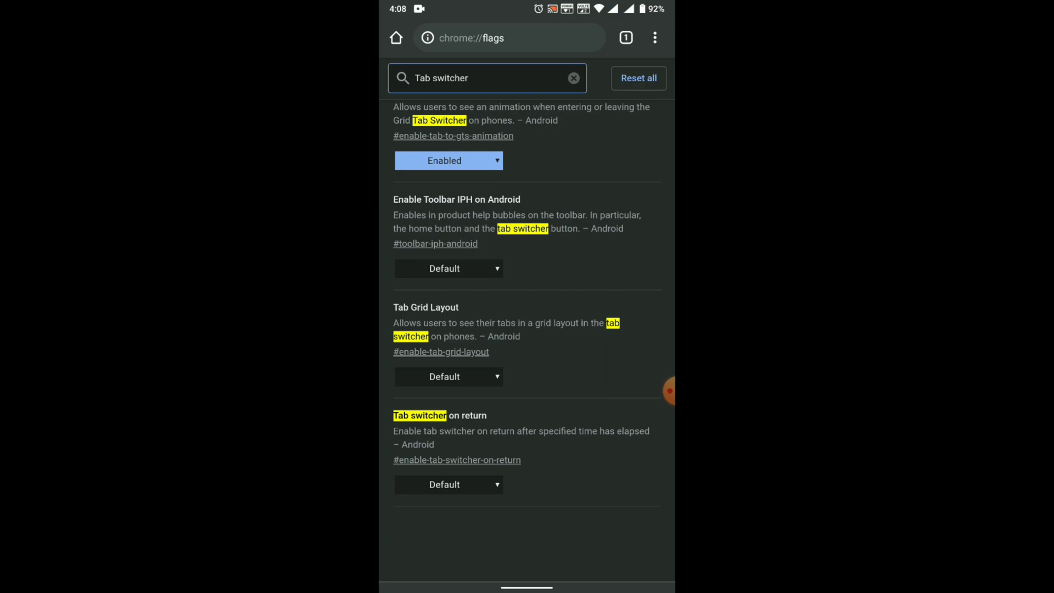
Set Tab Grid Layout to Enabled and relaunch Chrome.
click(448, 377)
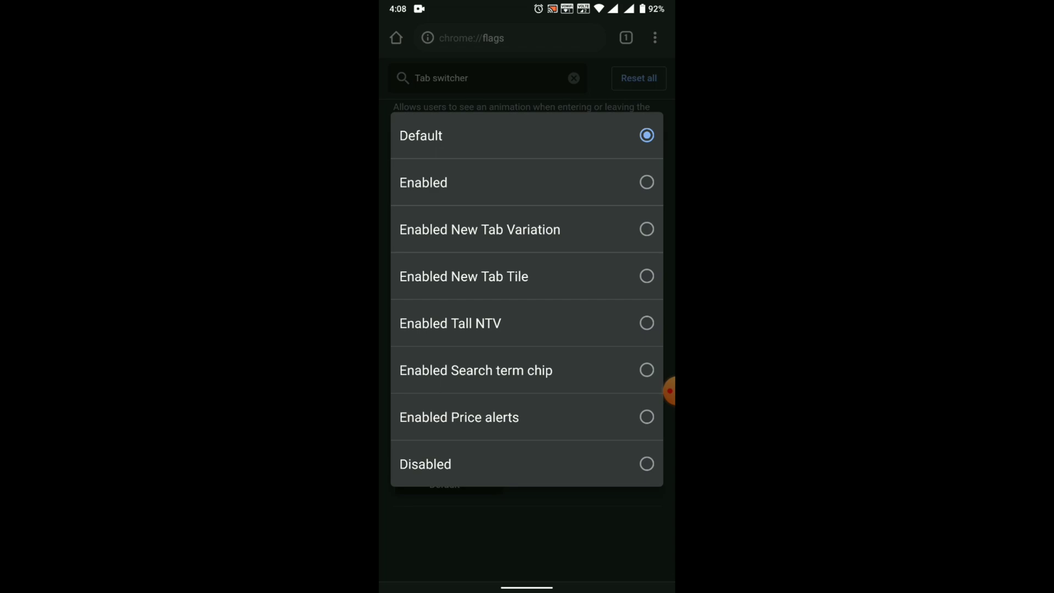
click(527, 182)
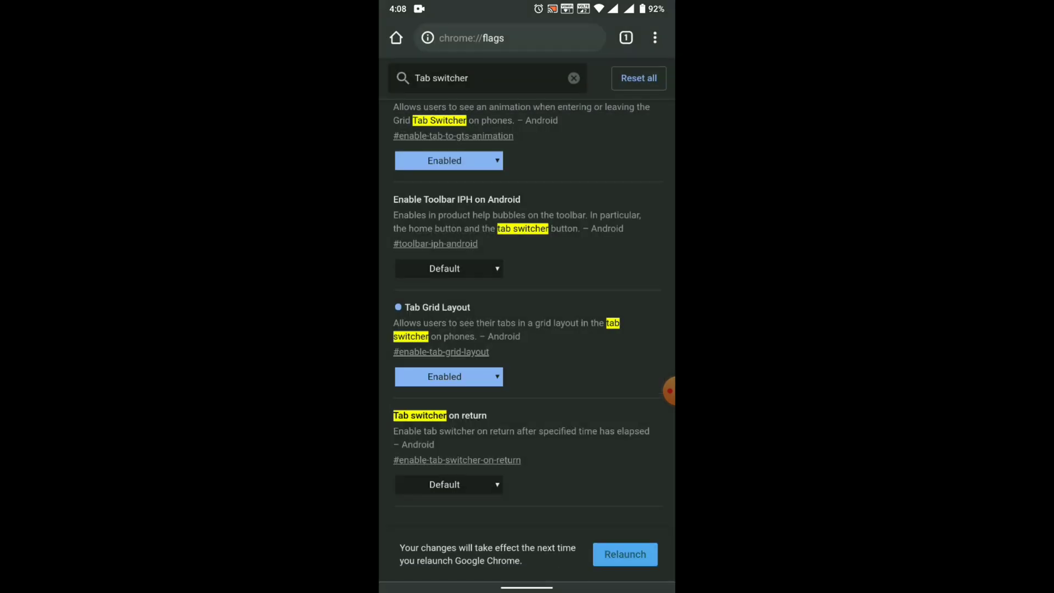
click(625, 555)
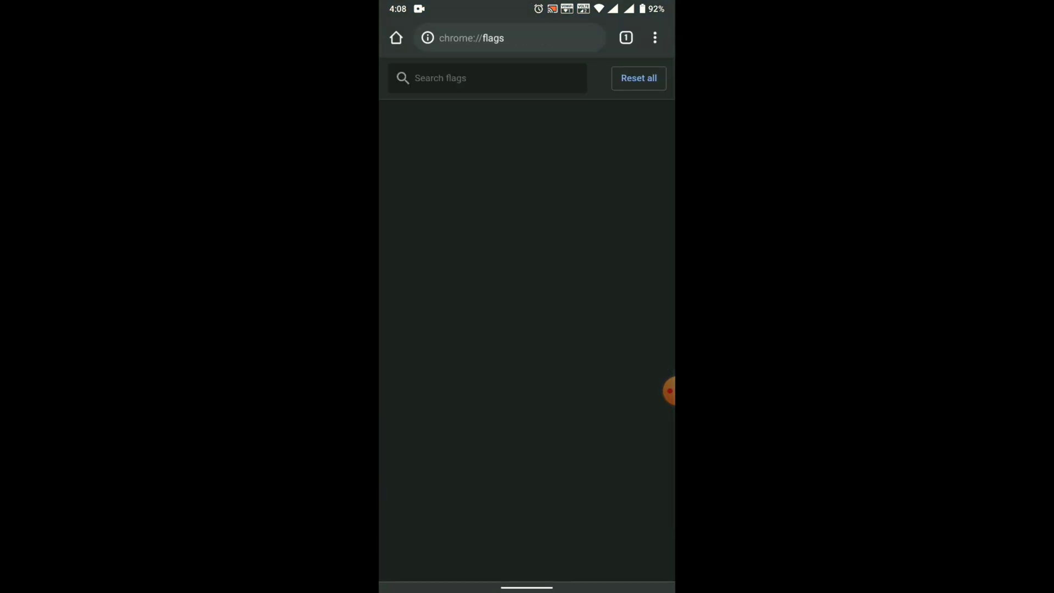
Reopen Chrome via recent apps and view tabs as grid cards in the tab switcher.
drag(527, 587, 528, 371)
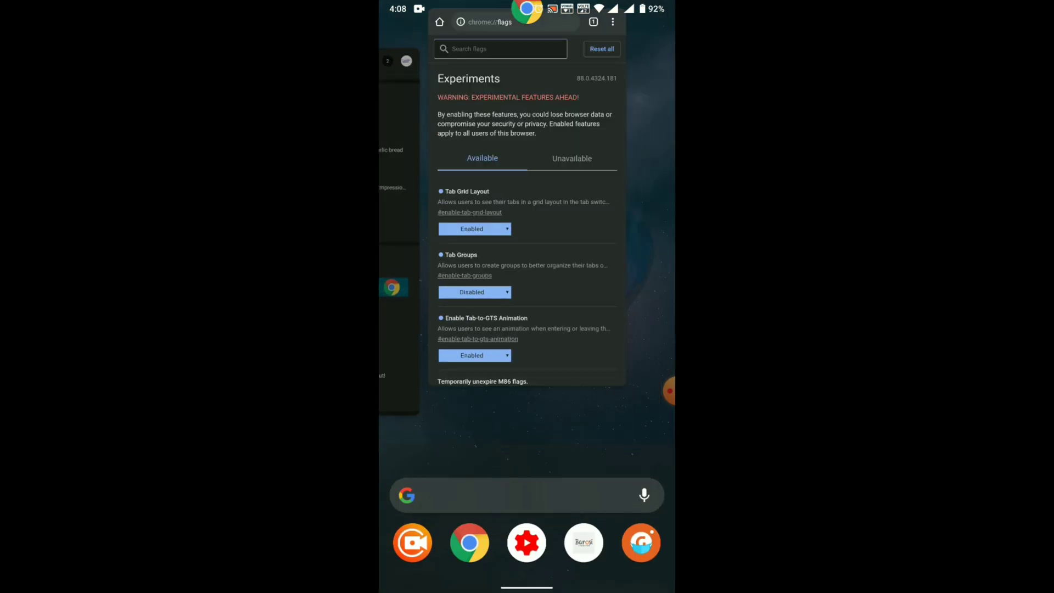
drag(428, 247, 625, 247)
drag(527, 586, 527, 370)
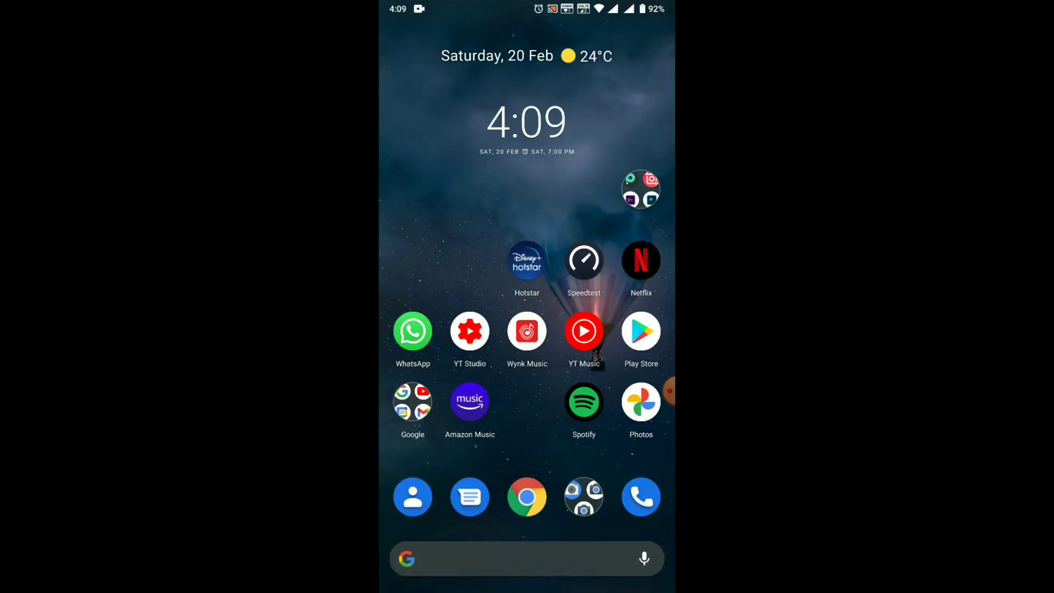
click(527, 497)
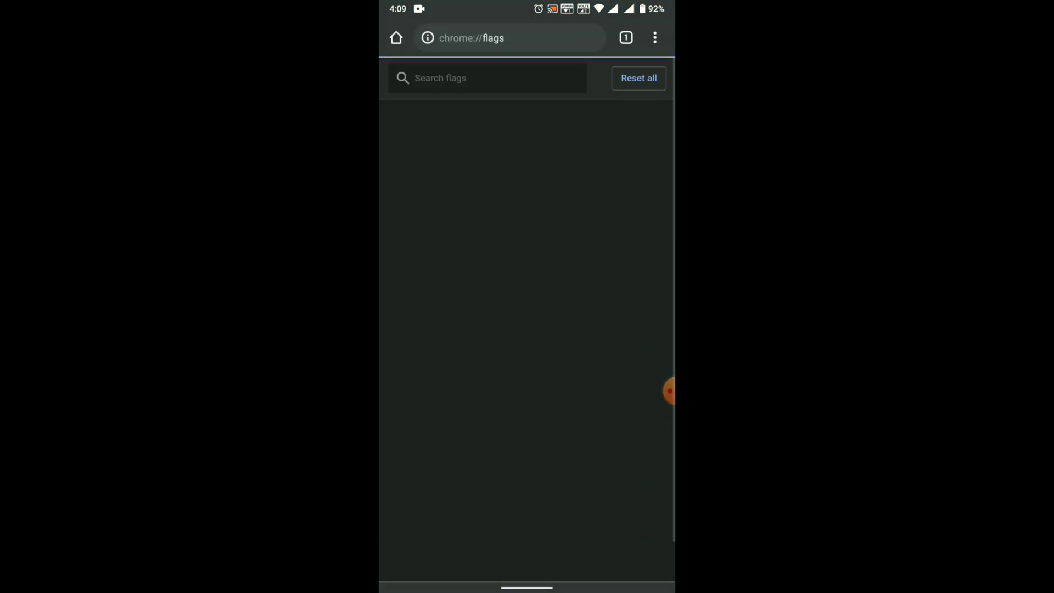
click(626, 37)
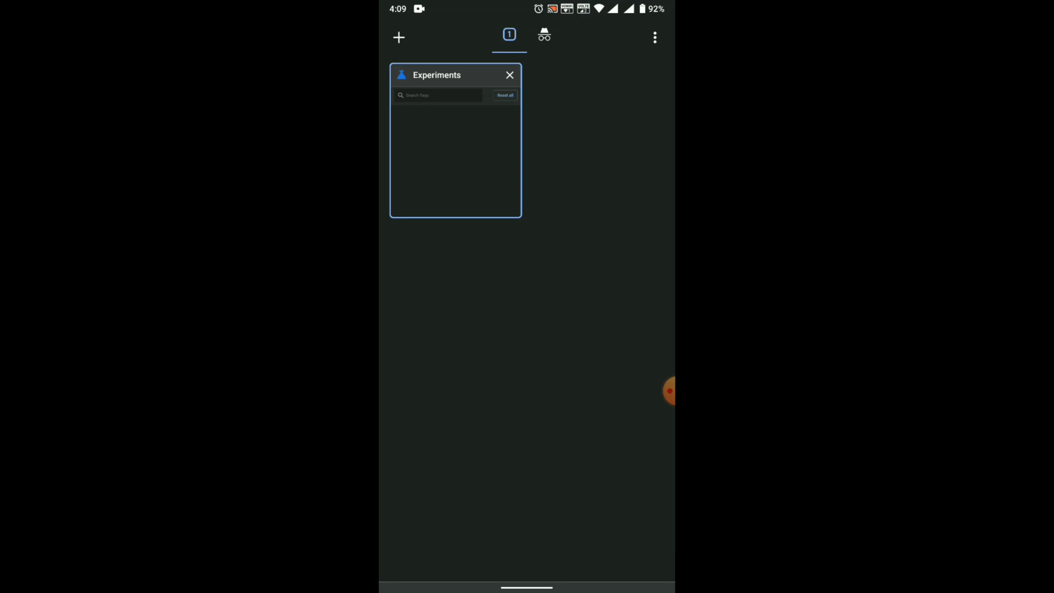
Return to the flags page and correct the flag search to 'Tab switcher'.
click(455, 140)
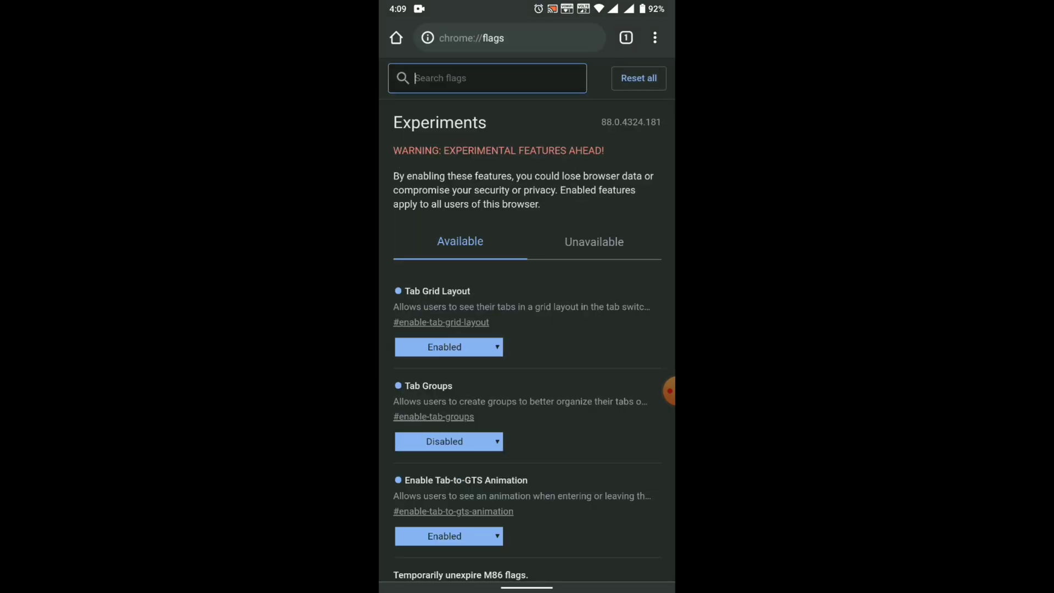
text(Tab)
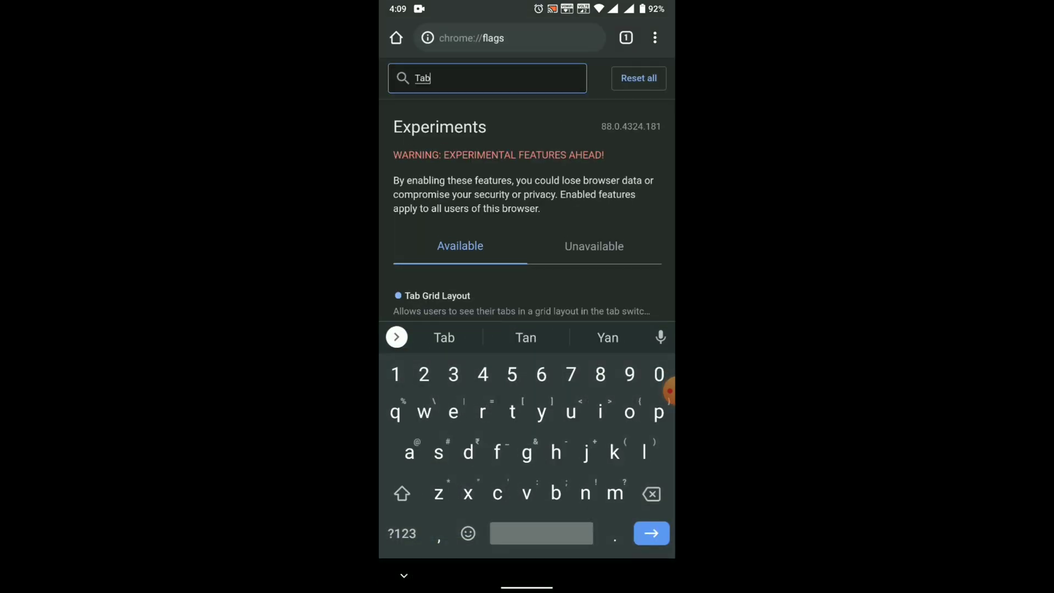
text( sei)
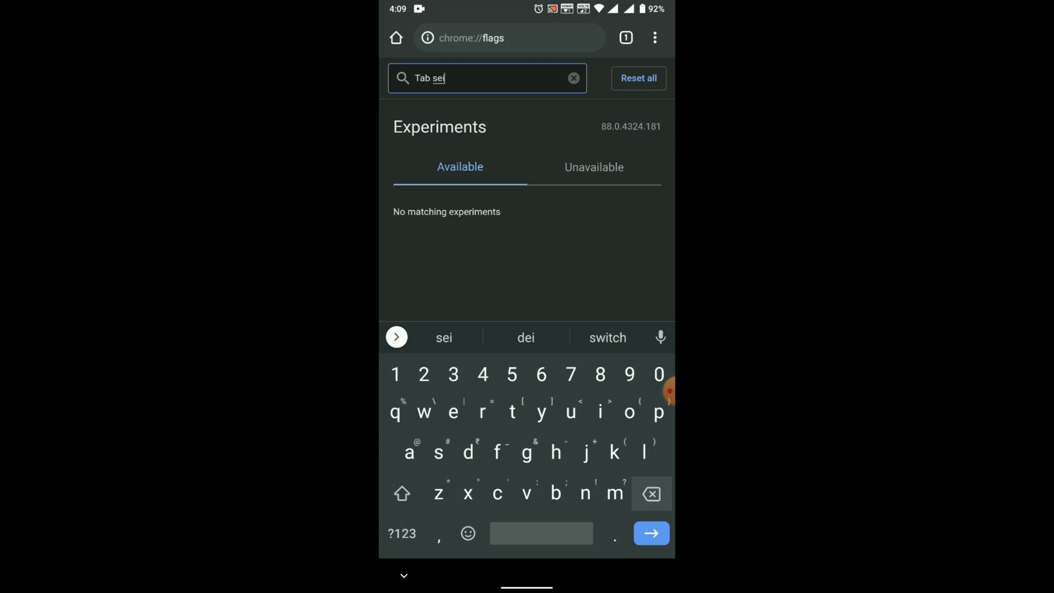
key(BackSpace)
key(BackSpace)
text(witcher)
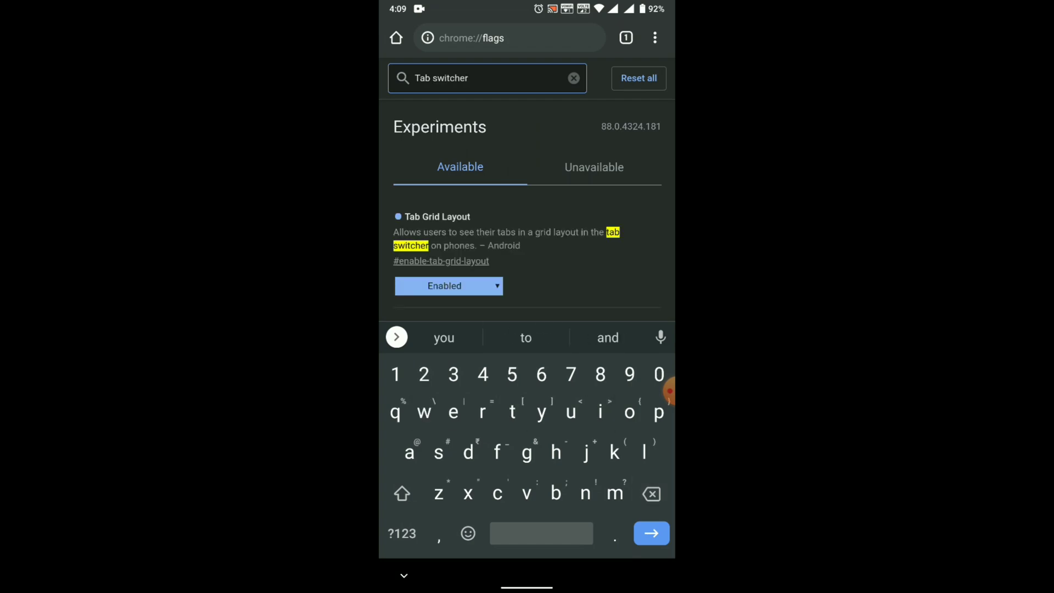
scroll(527, 190, down, 10)
scroll(527, 190, up, 2)
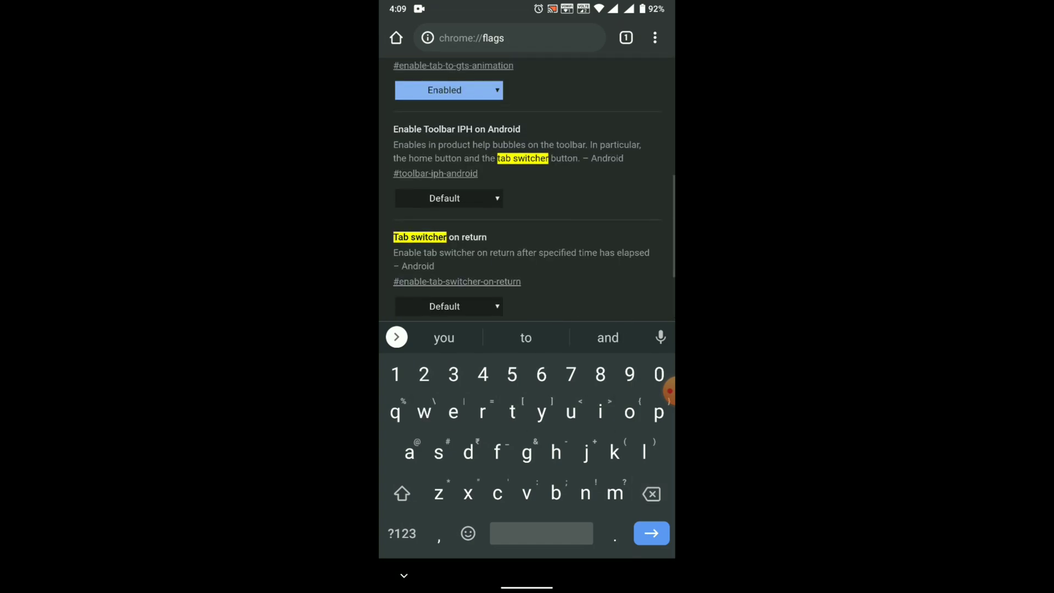
click(404, 575)
scroll(527, 329, up, 2)
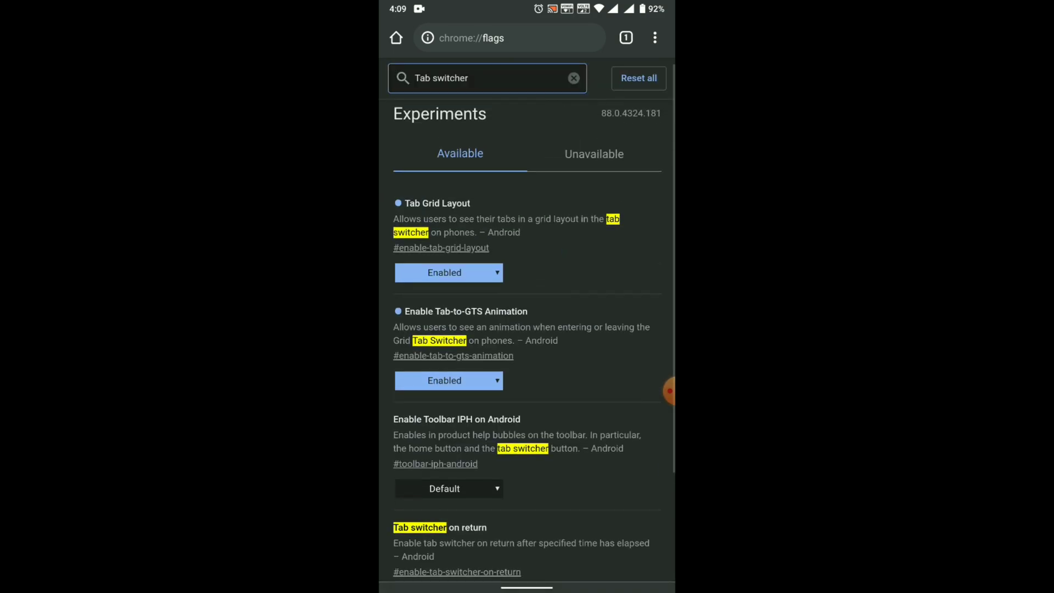
Set Tab Grid Layout to Enabled New Tab Variation and relaunch Chrome.
click(448, 281)
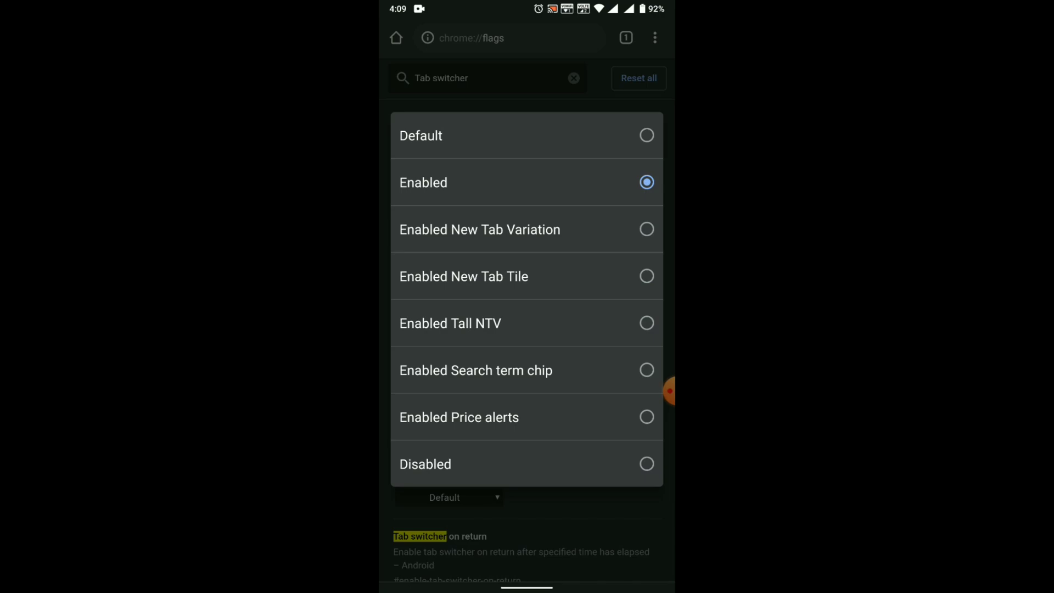
click(480, 229)
click(625, 554)
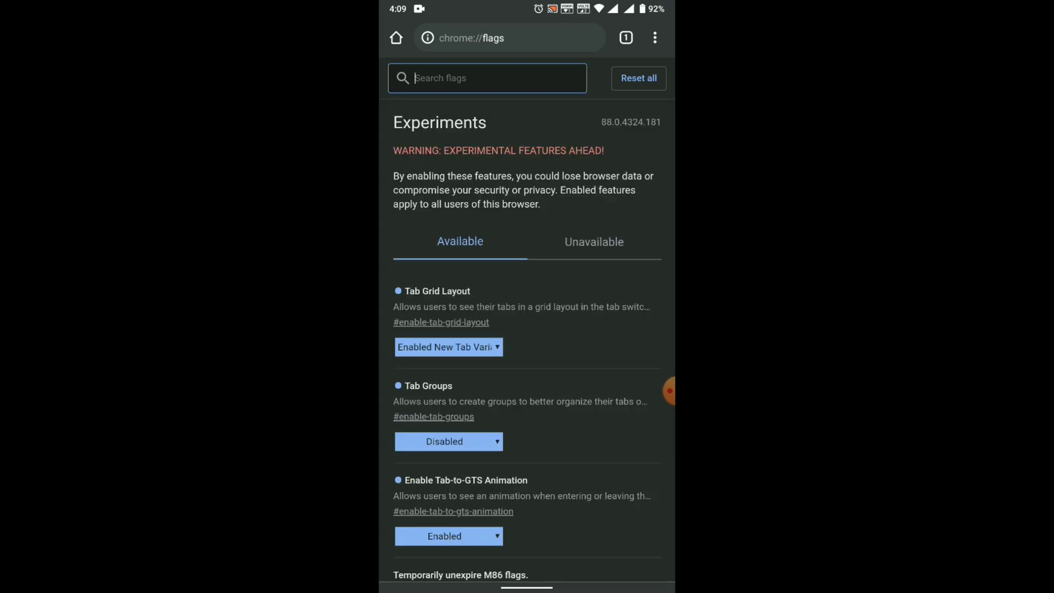
click(626, 37)
click(456, 140)
drag(527, 587, 527, 370)
drag(461, 288, 626, 288)
click(626, 37)
click(454, 149)
click(626, 37)
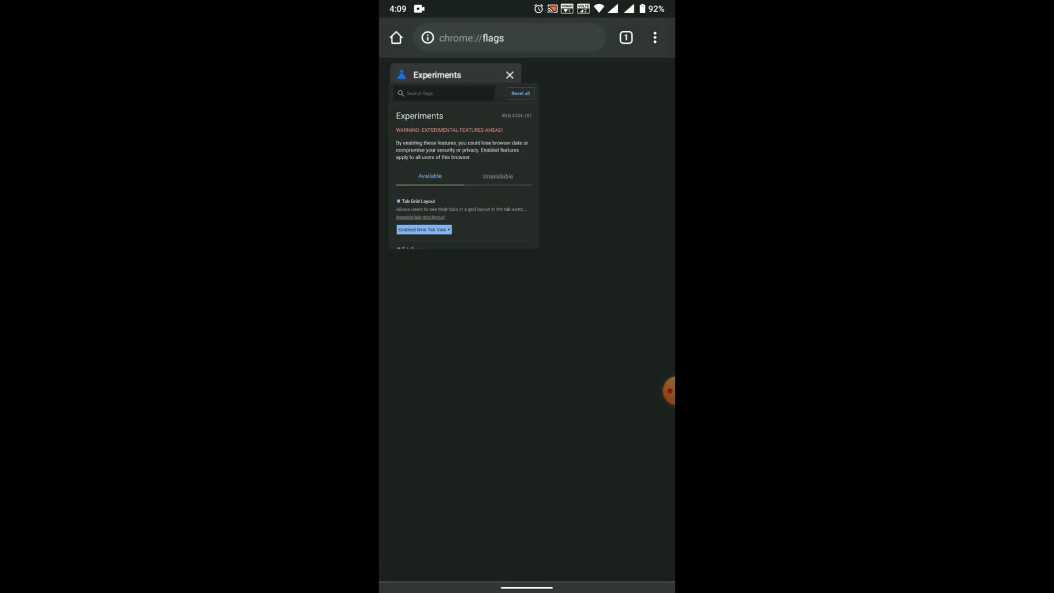
click(455, 140)
click(626, 37)
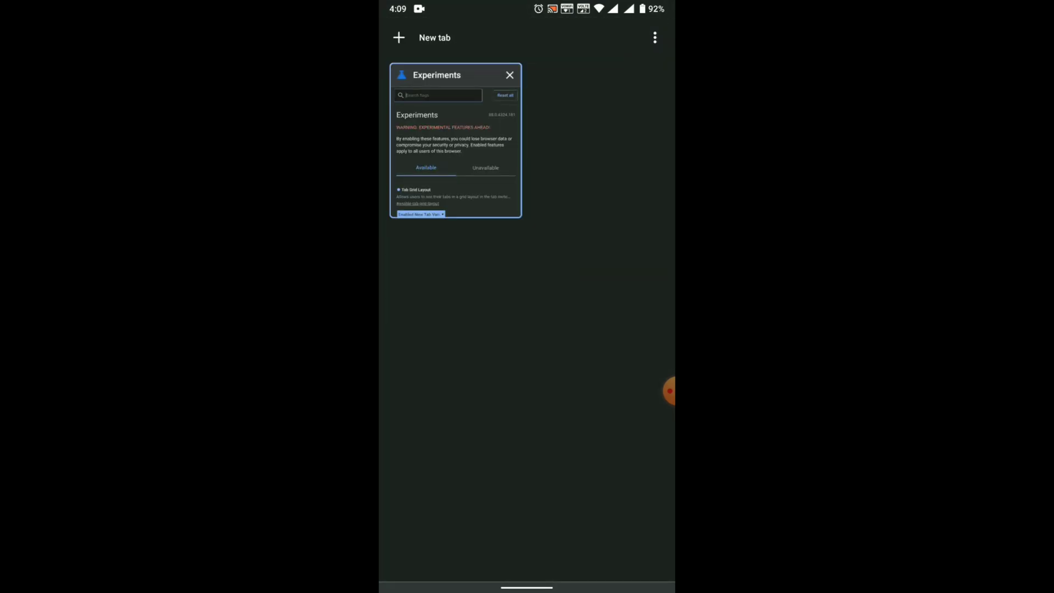
click(455, 140)
click(624, 36)
Back on the flags page, set Tab Grid Layout to Enabled New Tab Tile.
click(454, 141)
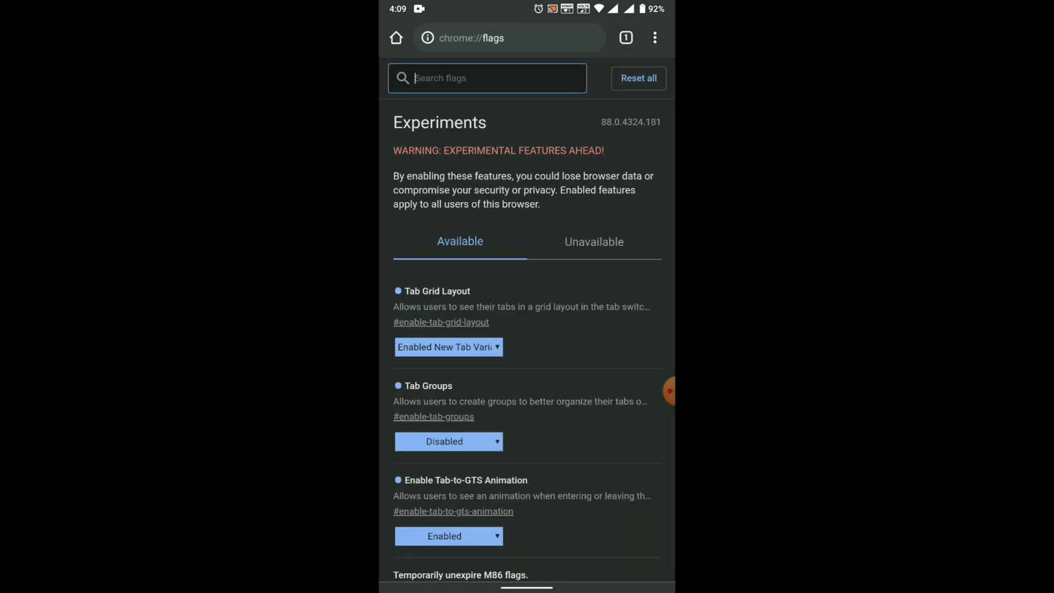
click(626, 38)
click(454, 140)
click(449, 347)
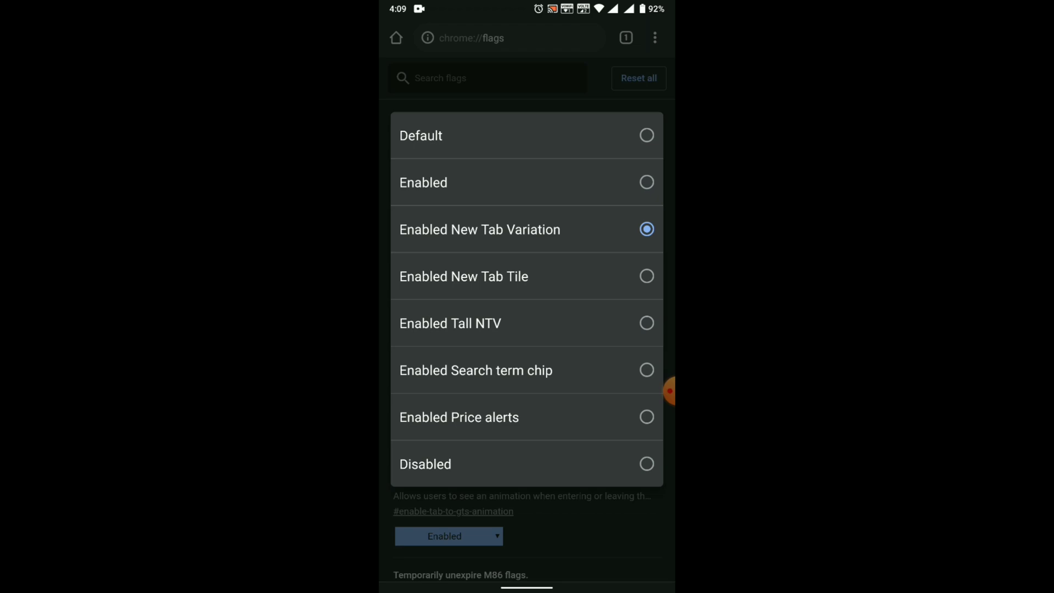
click(463, 276)
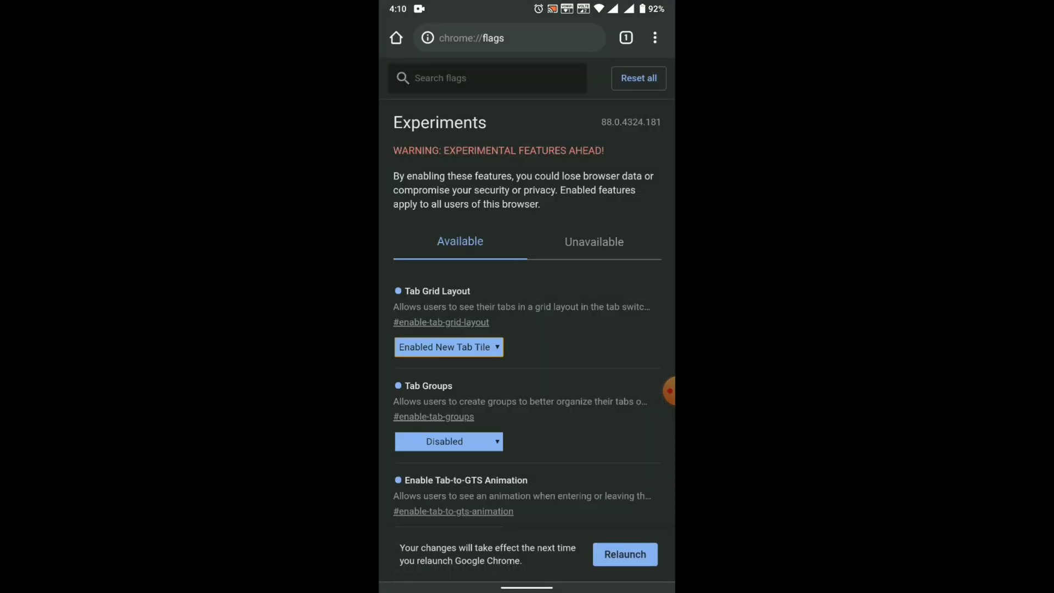
Restart Chrome and compare the incognito and regular tab grids.
key(super)
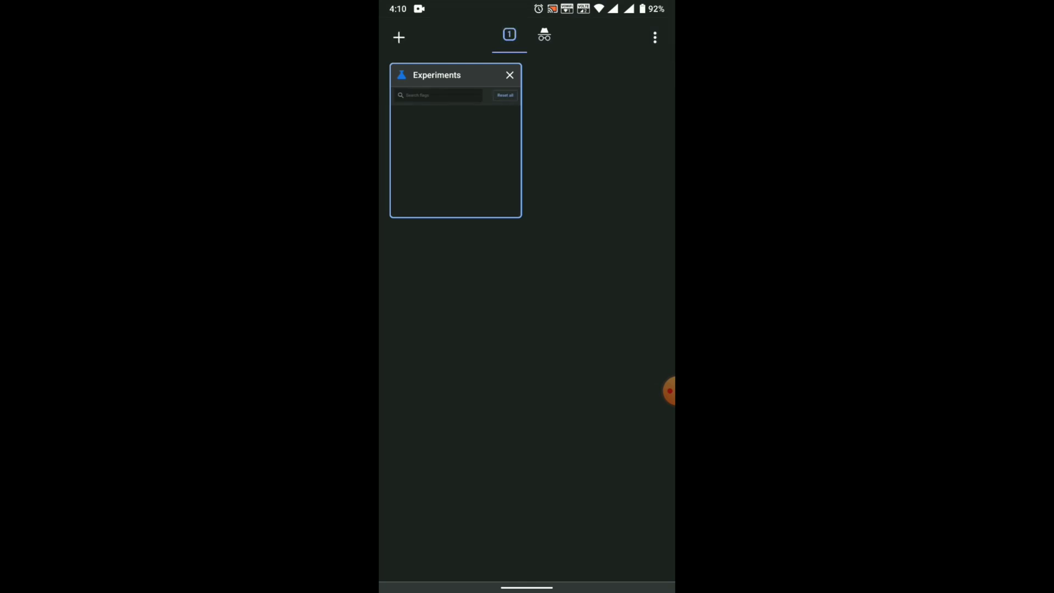
click(545, 34)
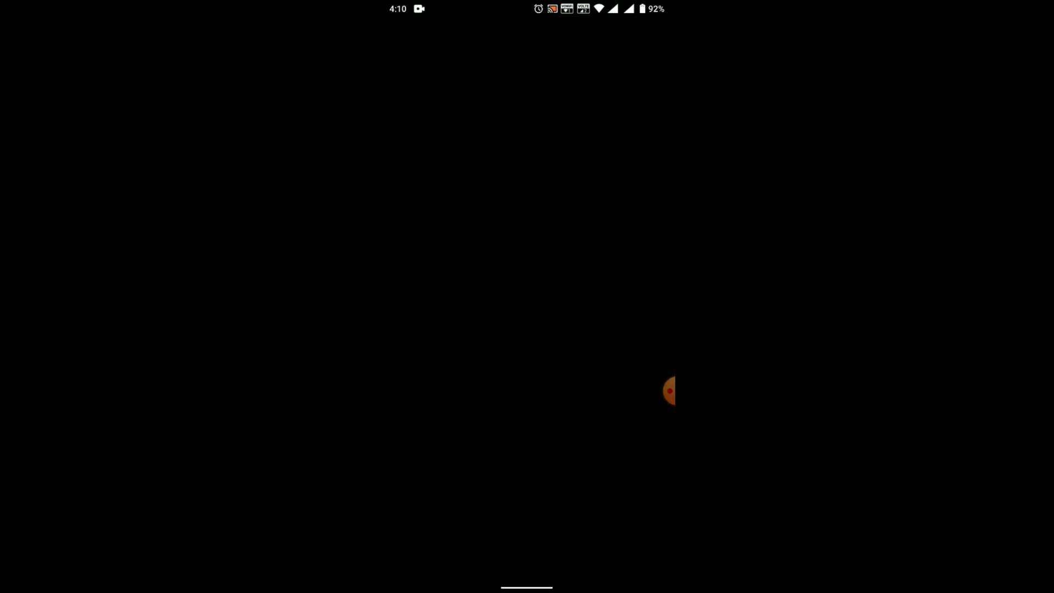
click(509, 35)
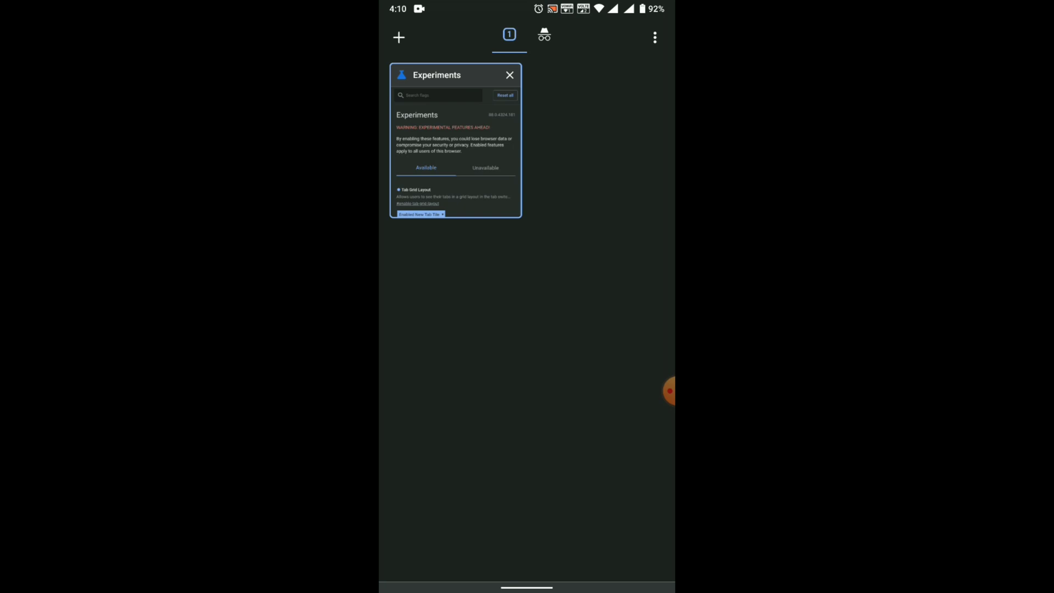
click(456, 140)
Set Tab Grid Layout to Enabled Tall NTV and view the tab switcher.
click(448, 345)
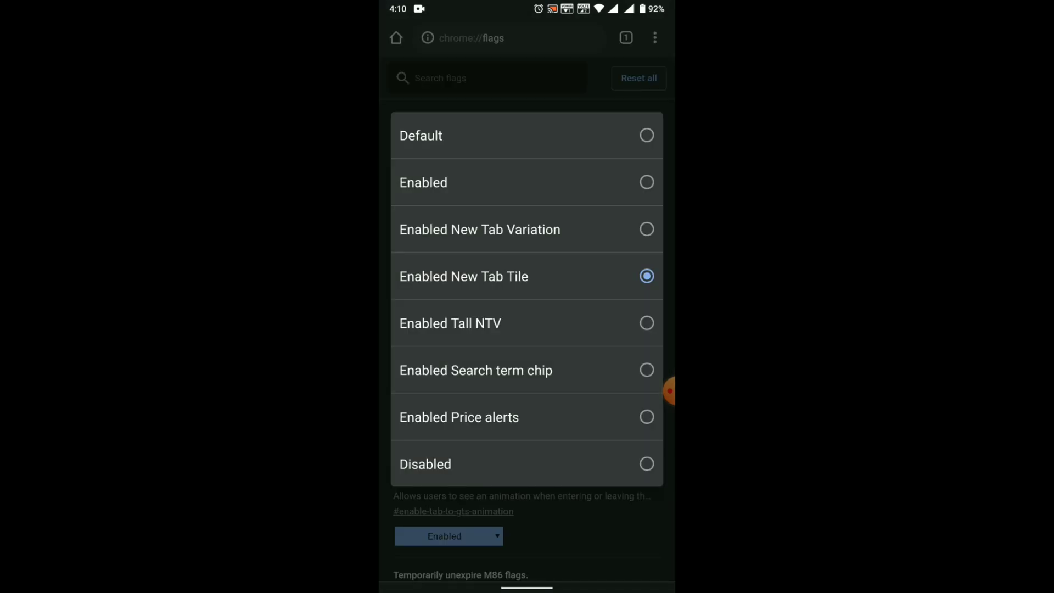
click(451, 322)
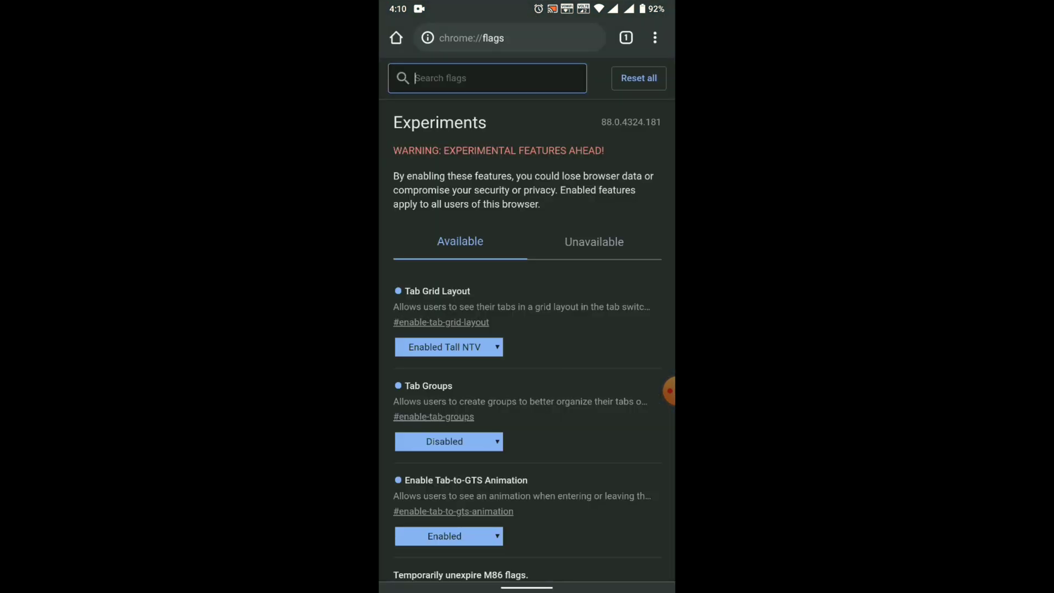
click(626, 37)
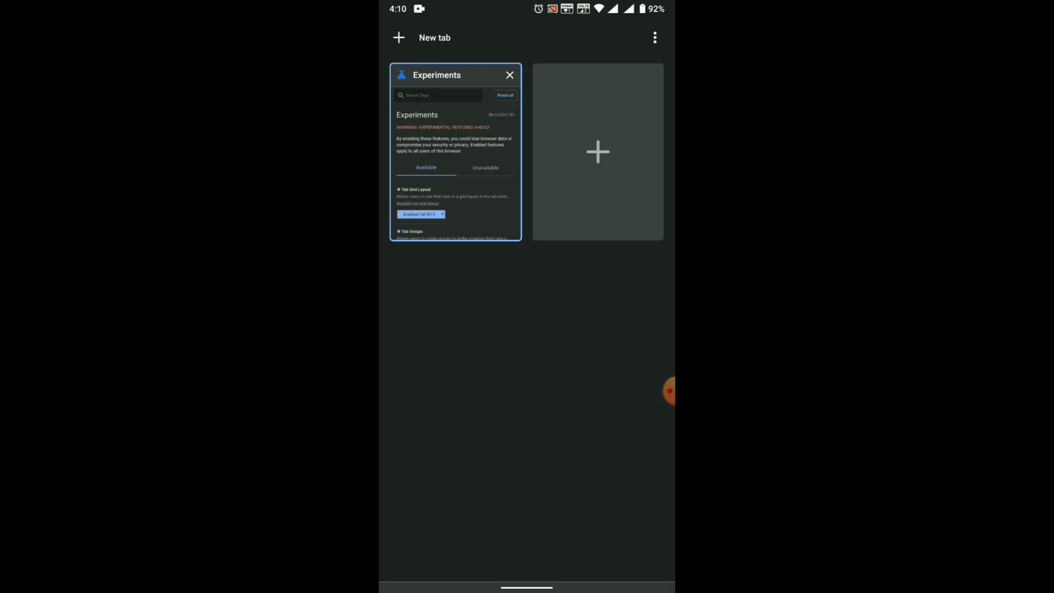
Switch Tab Grid Layout to Enabled Search term chip, check the tabs, and close Chrome.
click(455, 153)
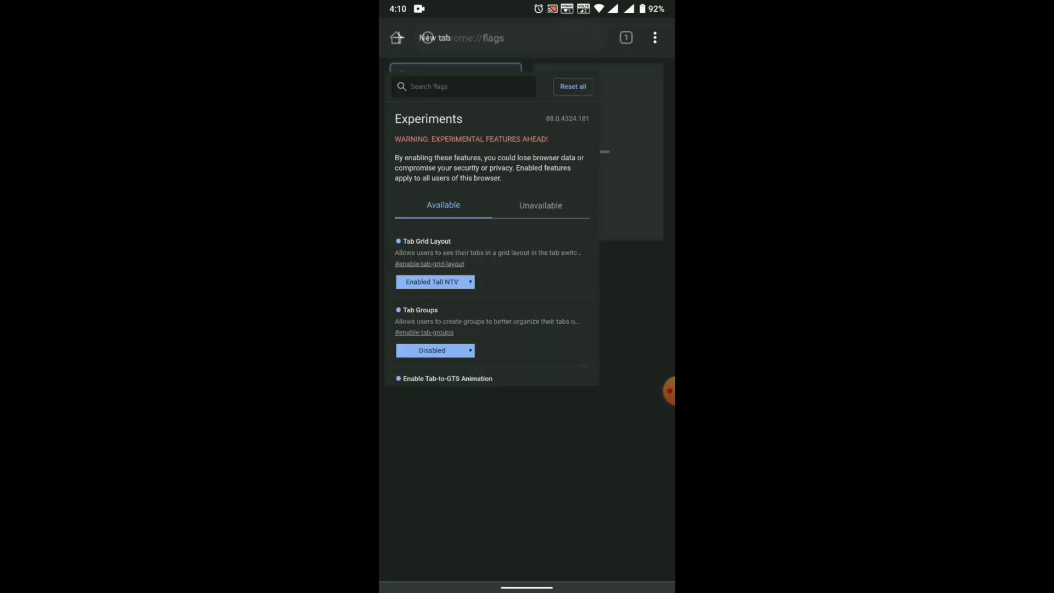
click(449, 347)
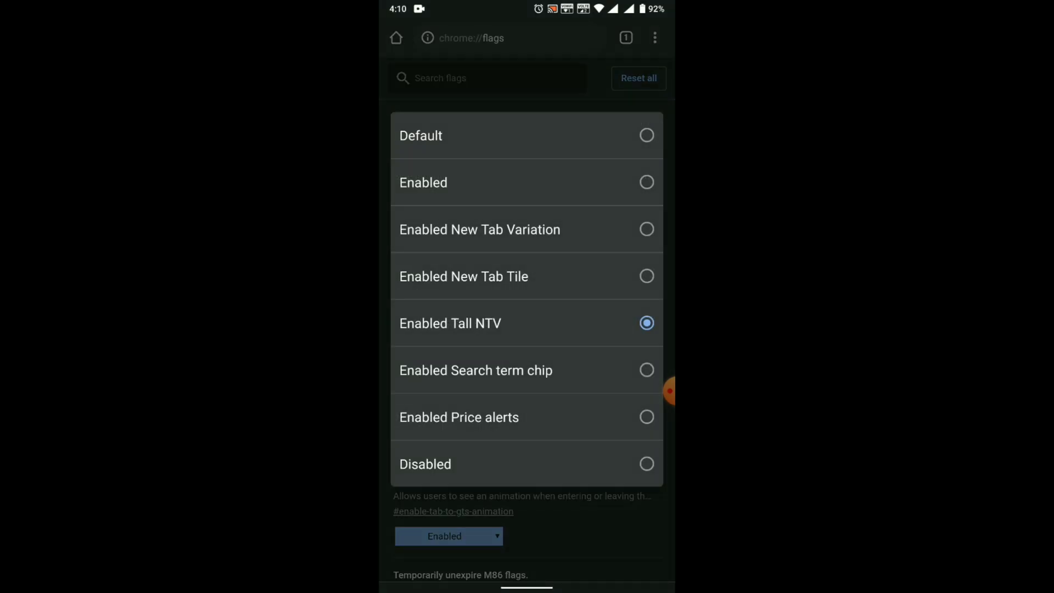
click(477, 370)
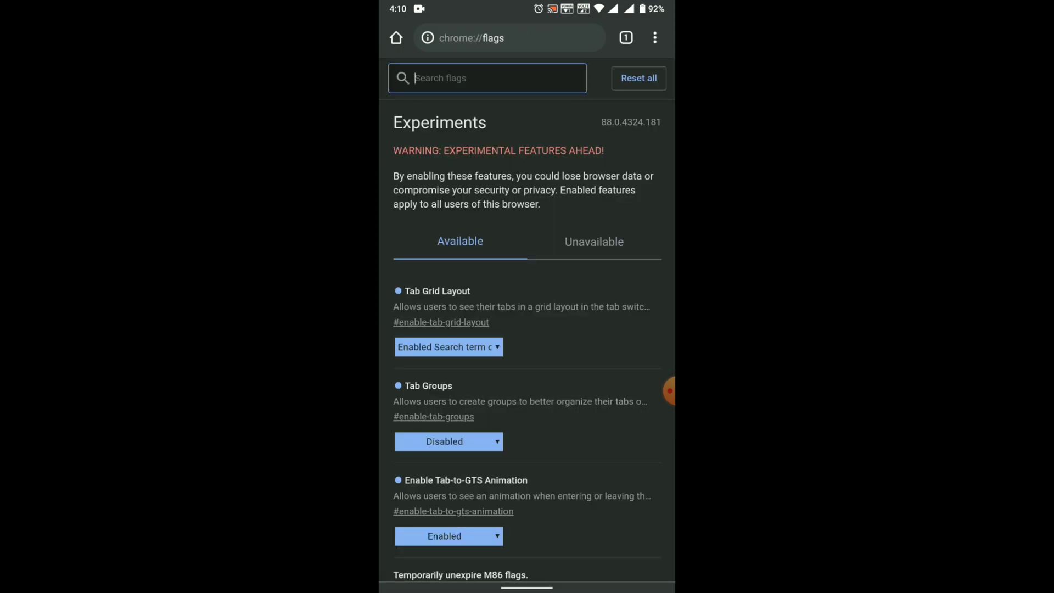
click(626, 38)
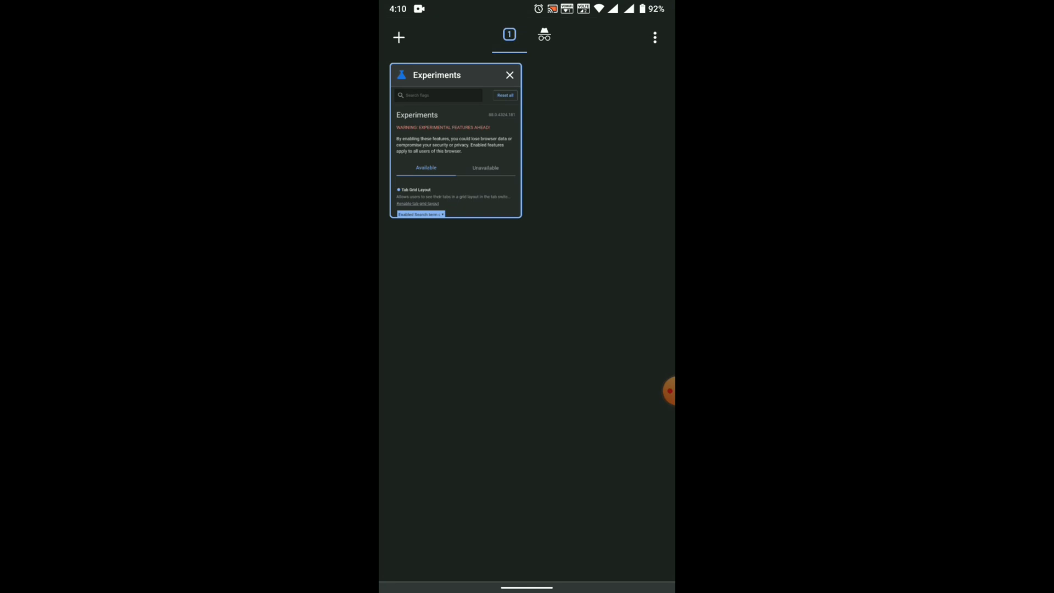
click(455, 140)
mouse_move(526, 586)
mouse_down()
mouse_move(527, 329)
mouse_move(527, 371)
mouse_up()
Set Tab Grid Layout to Enabled Price alerts and relaunch Chrome.
click(456, 140)
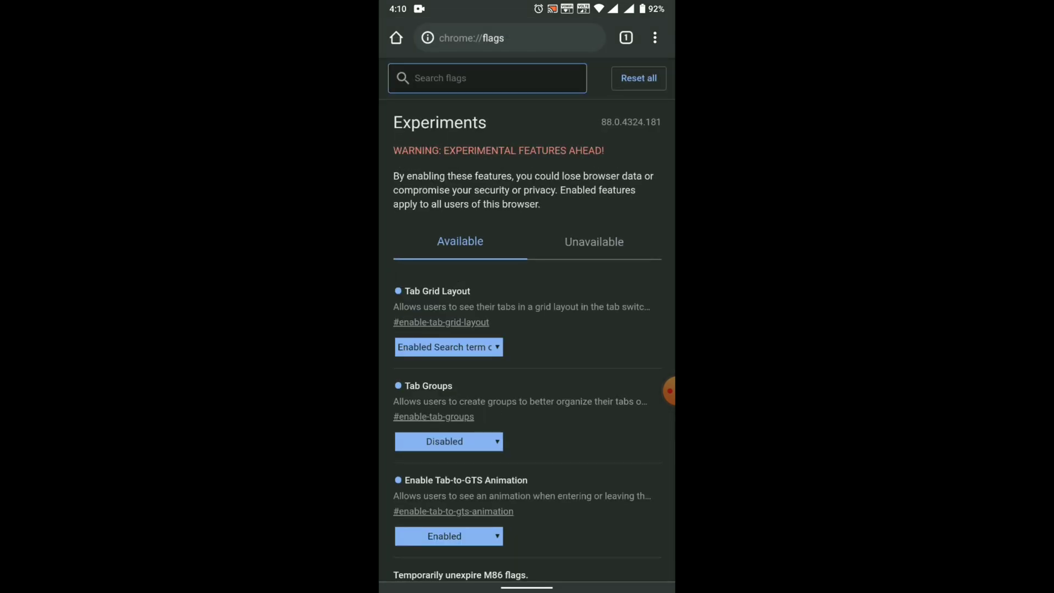
click(448, 346)
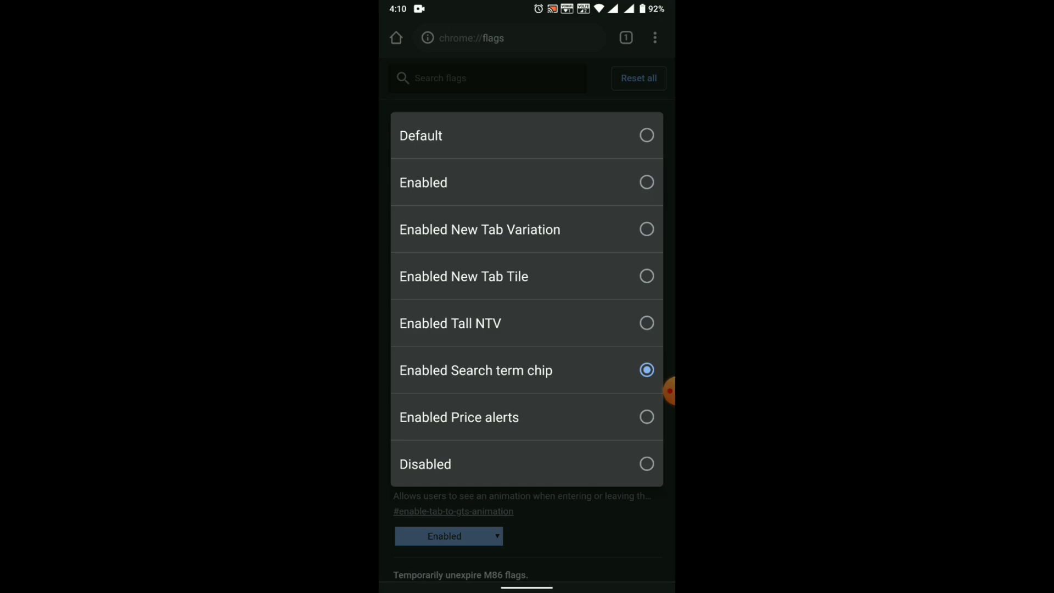
click(459, 417)
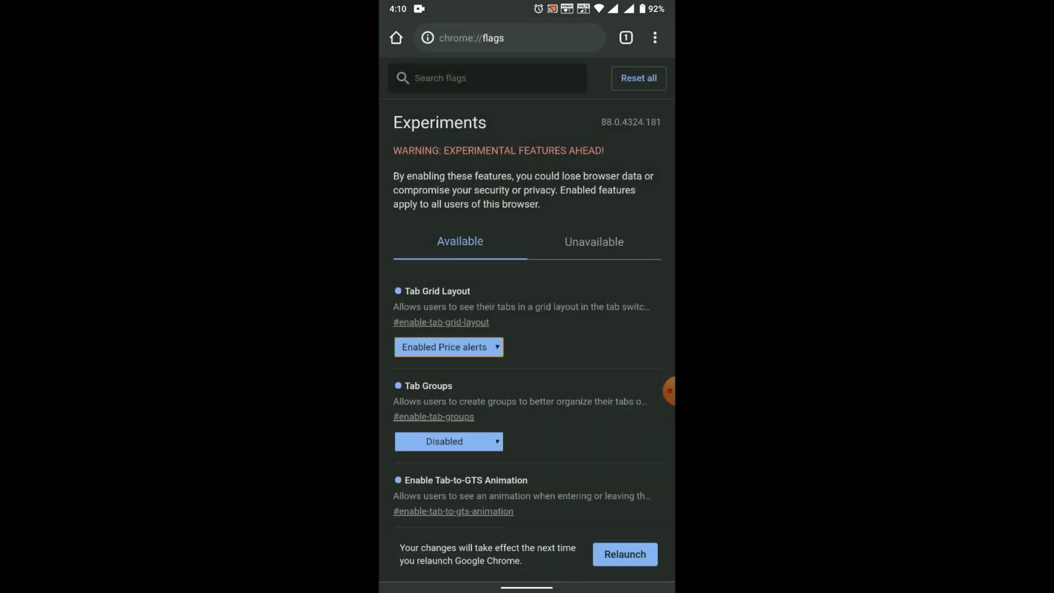
click(626, 555)
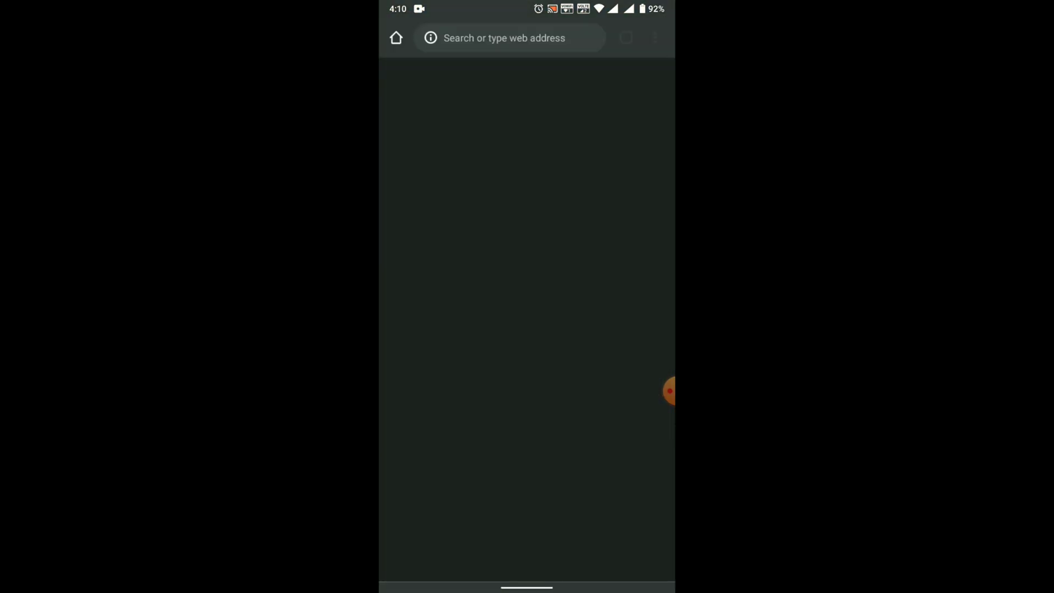
Check the Price alerts tab grid, then go home through recent apps.
click(626, 37)
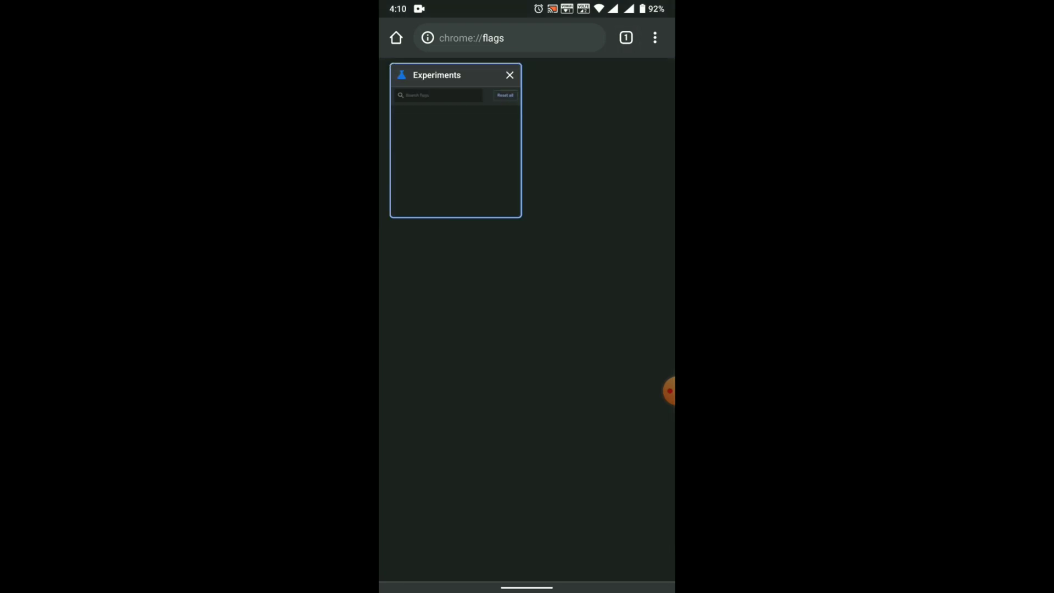
click(455, 140)
drag(527, 588, 528, 371)
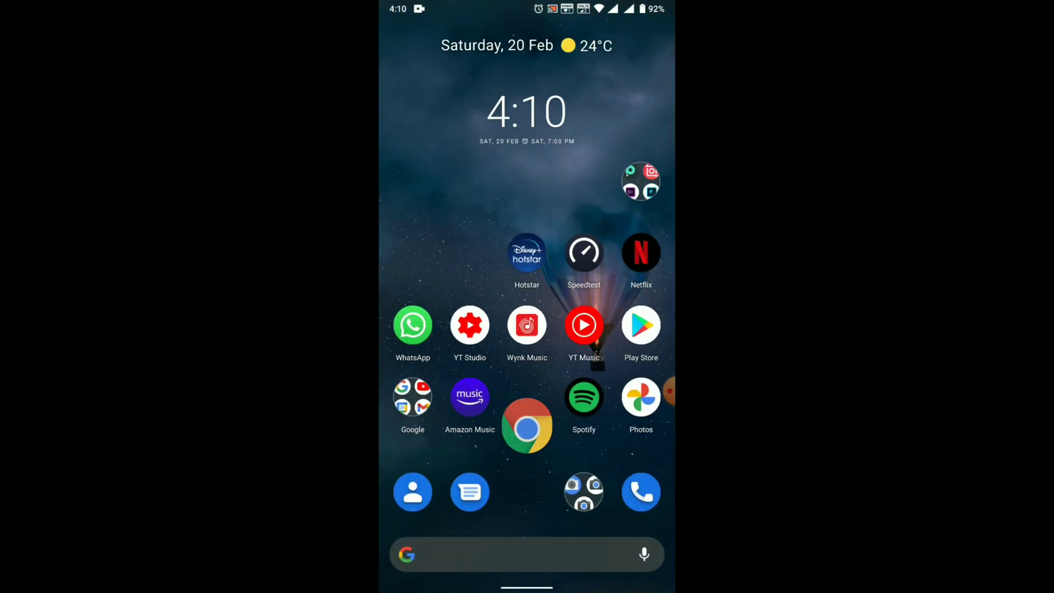
drag(527, 588, 527, 371)
drag(478, 247, 576, 247)
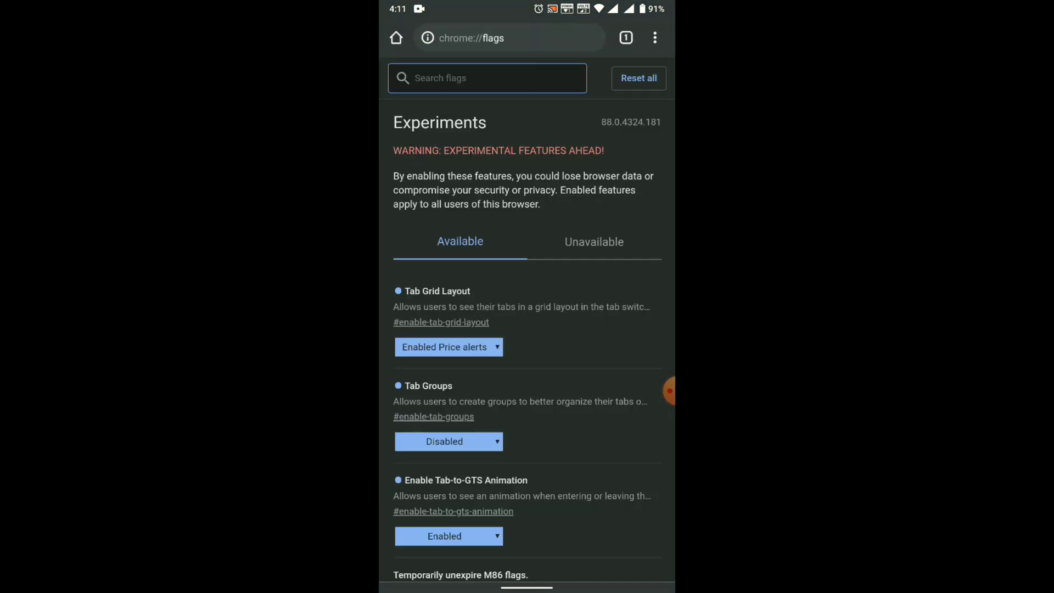
Set Tab Grid Layout to Disabled and view the tab switcher.
click(448, 346)
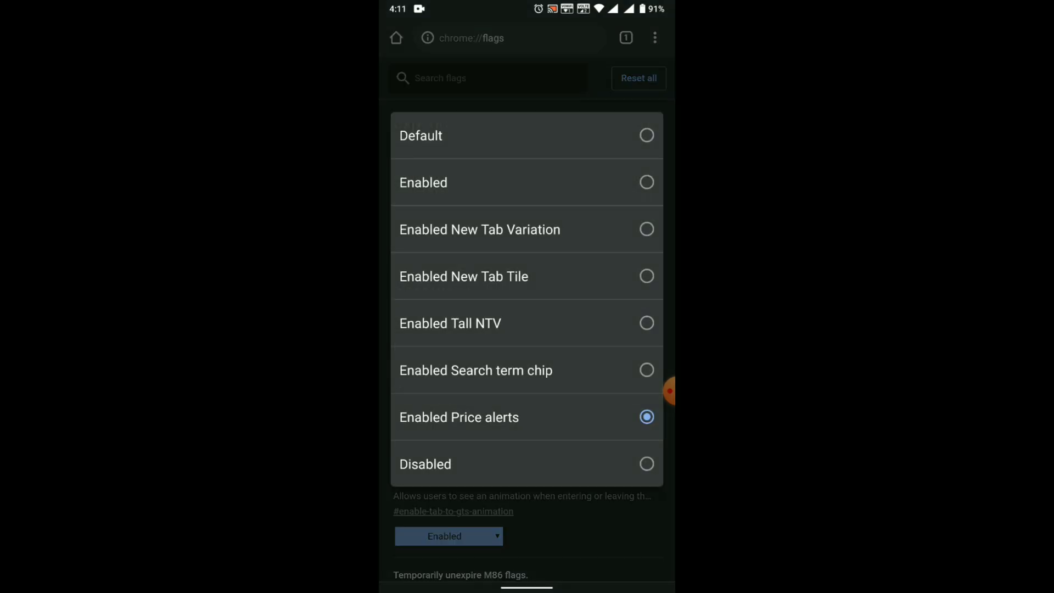
key(Escape)
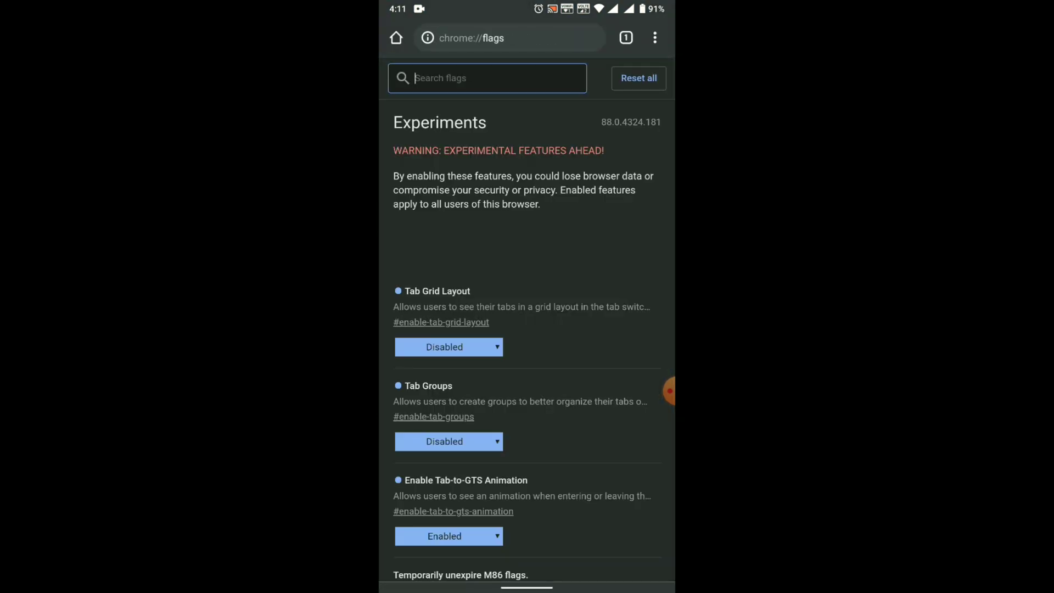
click(625, 37)
Restart Chrome from recent apps and recheck the tab switcher with the Disabled layout.
click(454, 141)
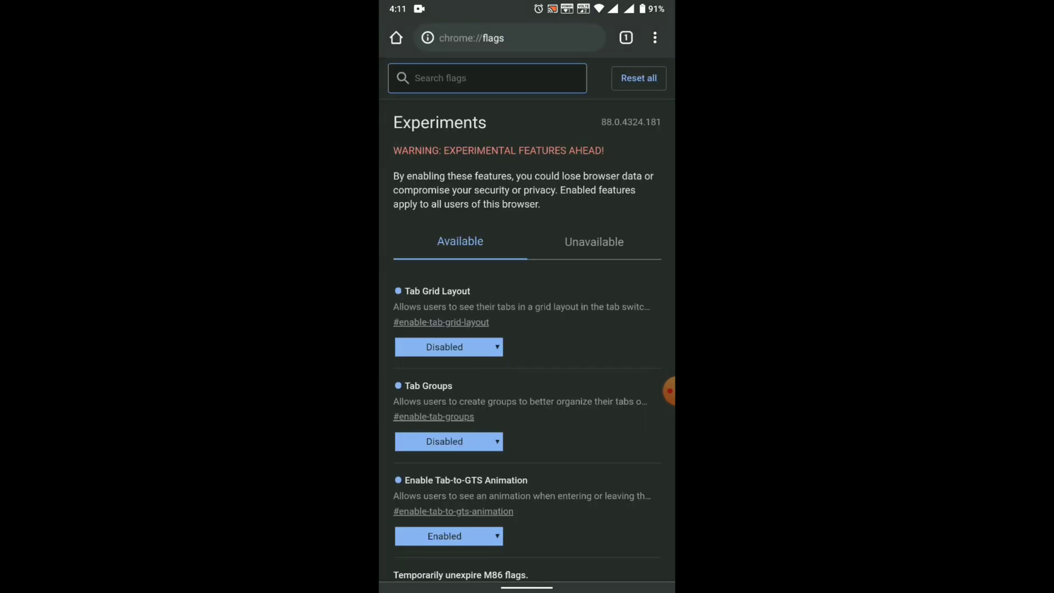
drag(527, 586, 527, 371)
drag(462, 329, 642, 329)
drag(527, 587, 527, 371)
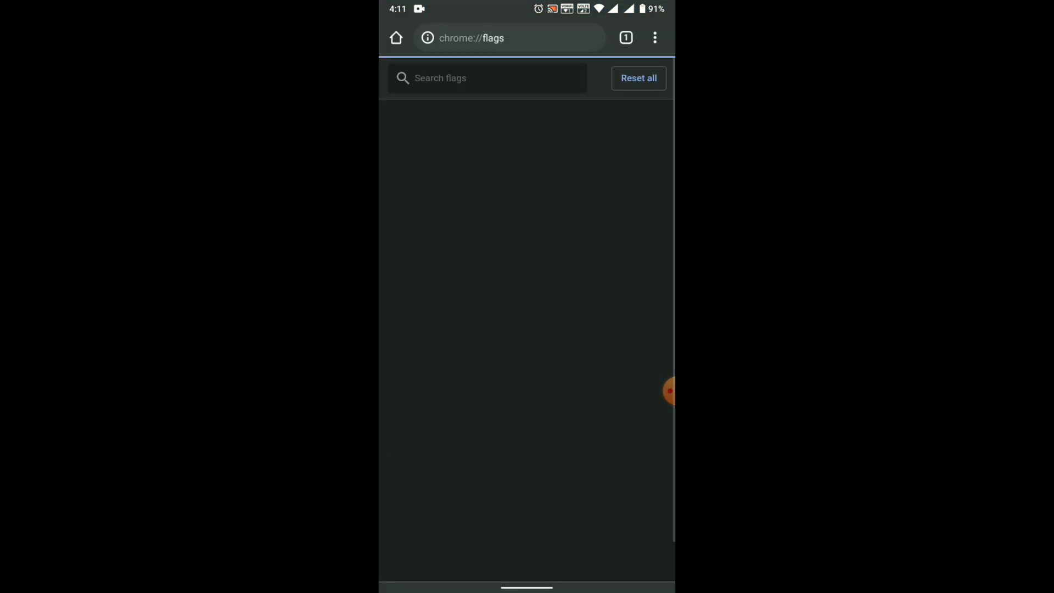
click(626, 37)
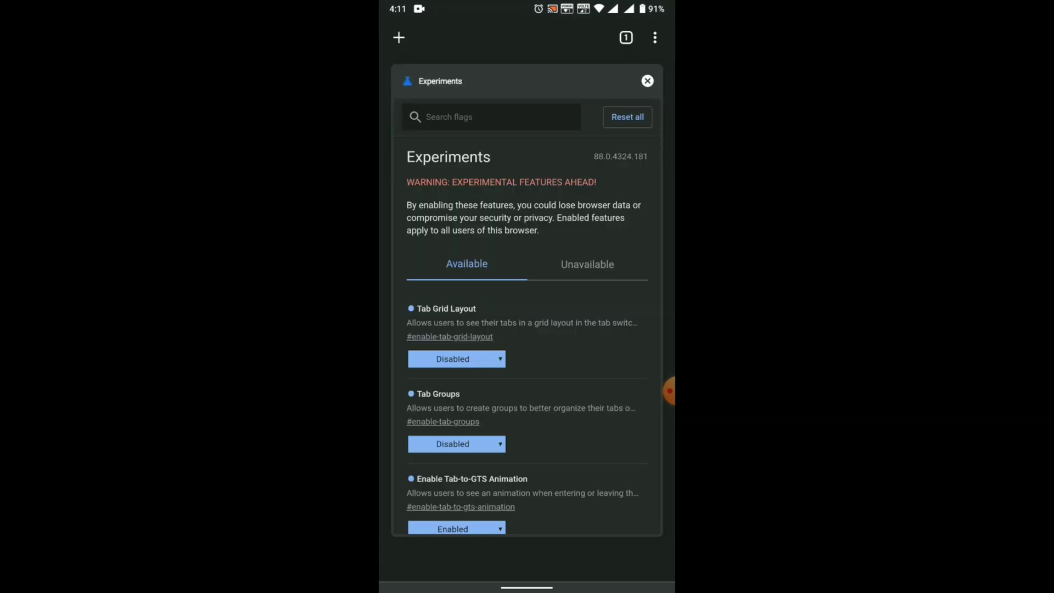
click(527, 289)
click(626, 37)
click(527, 288)
Reset Tab Grid Layout to Default, relaunch, and reopen Chrome.
click(449, 347)
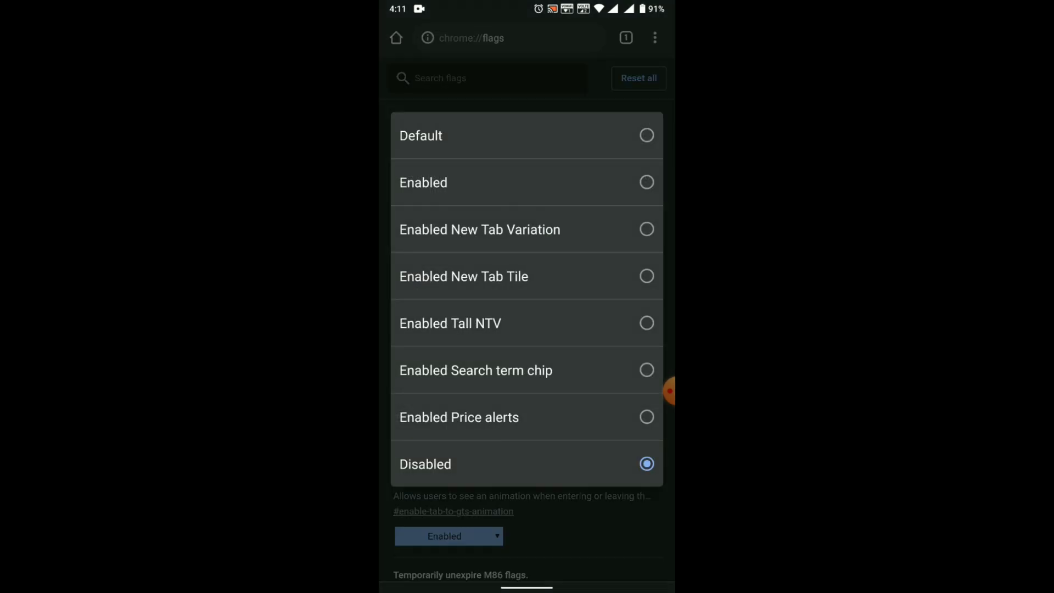
click(527, 135)
click(625, 554)
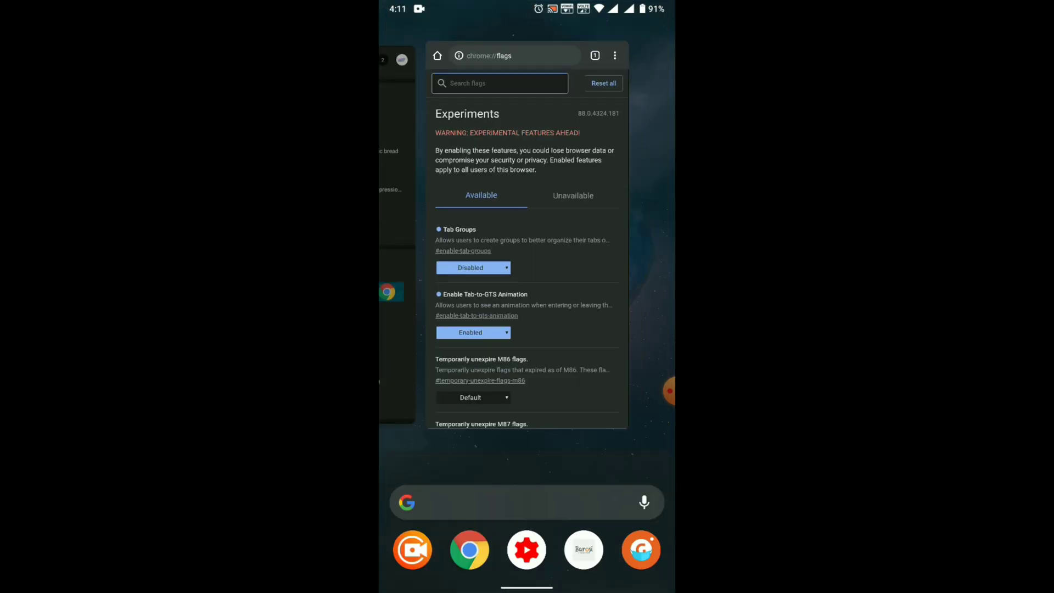
drag(461, 288, 626, 289)
drag(526, 589, 527, 330)
click(527, 491)
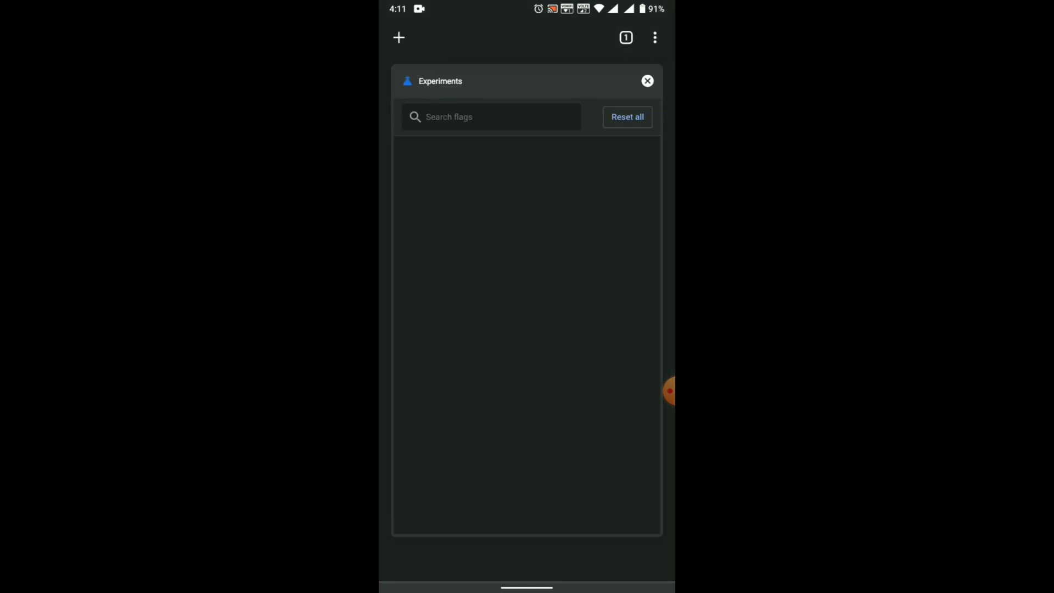
scroll(528, 329, down, 2)
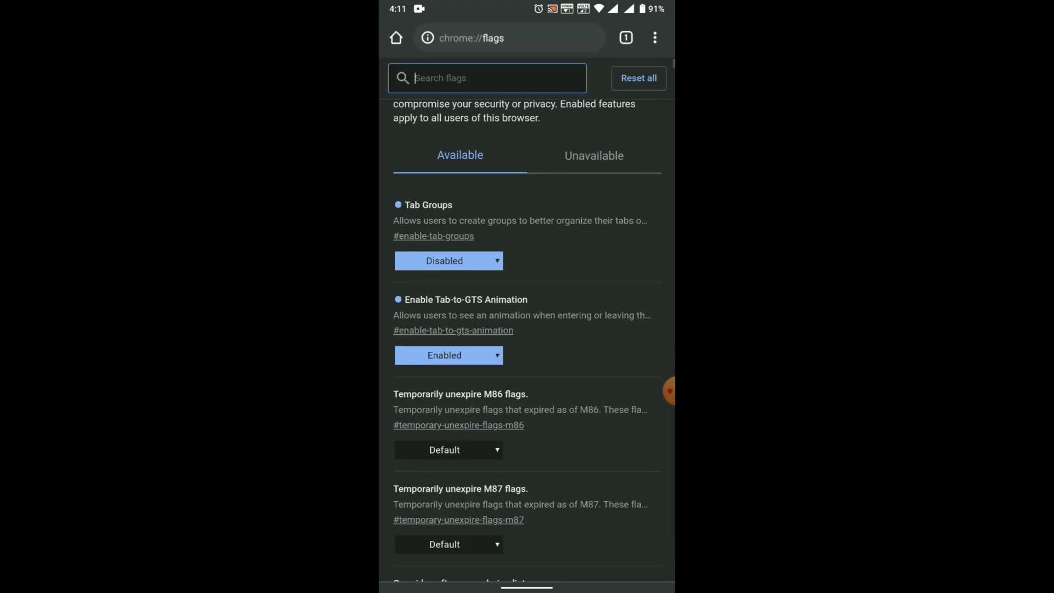
scroll(527, 330, down, 5)
scroll(527, 330, down, 5)
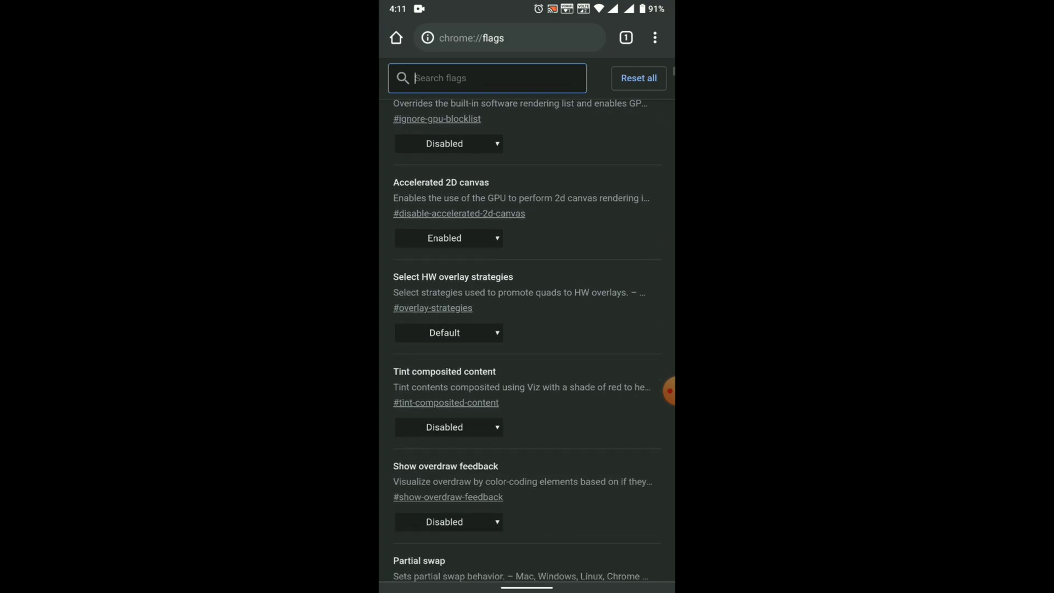
scroll(528, 329, up, 4)
scroll(527, 330, up, 8)
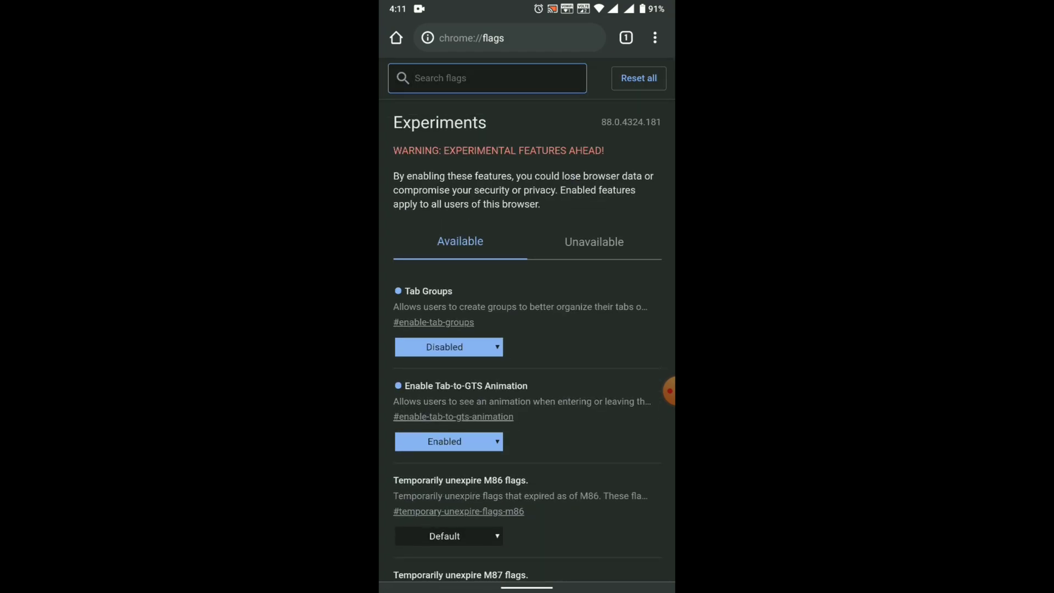
scroll(528, 329, down, 1)
scroll(527, 329, up, 1)
scroll(527, 346, down, 1)
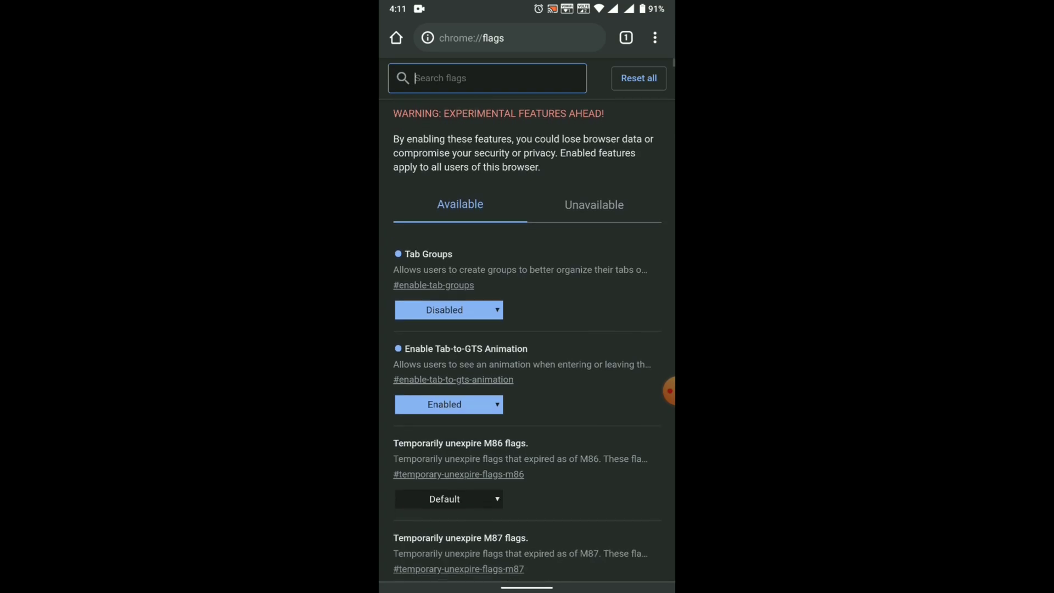
click(448, 304)
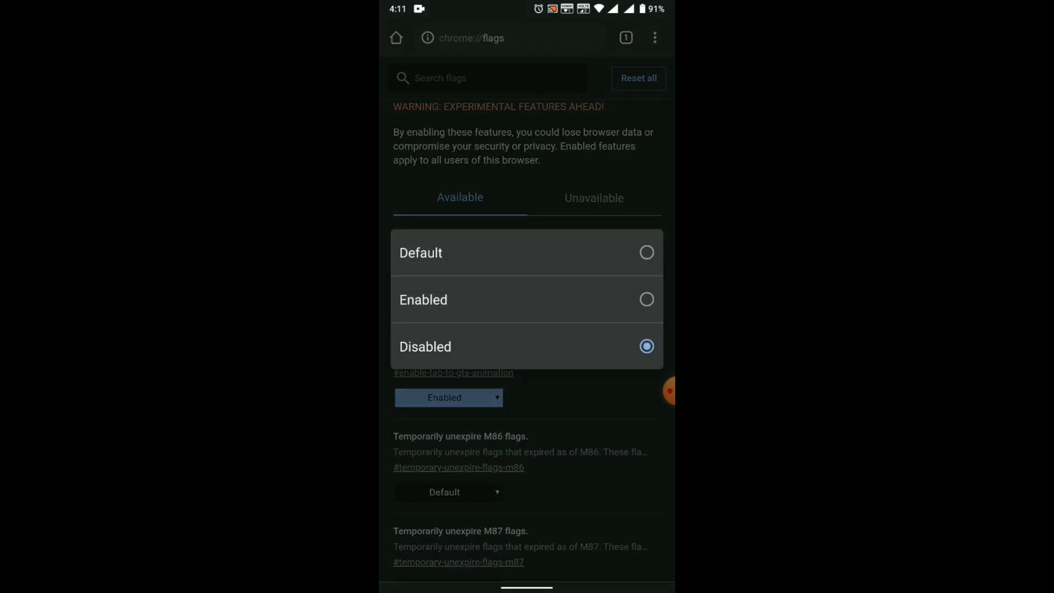
click(424, 299)
scroll(527, 329, down, 1)
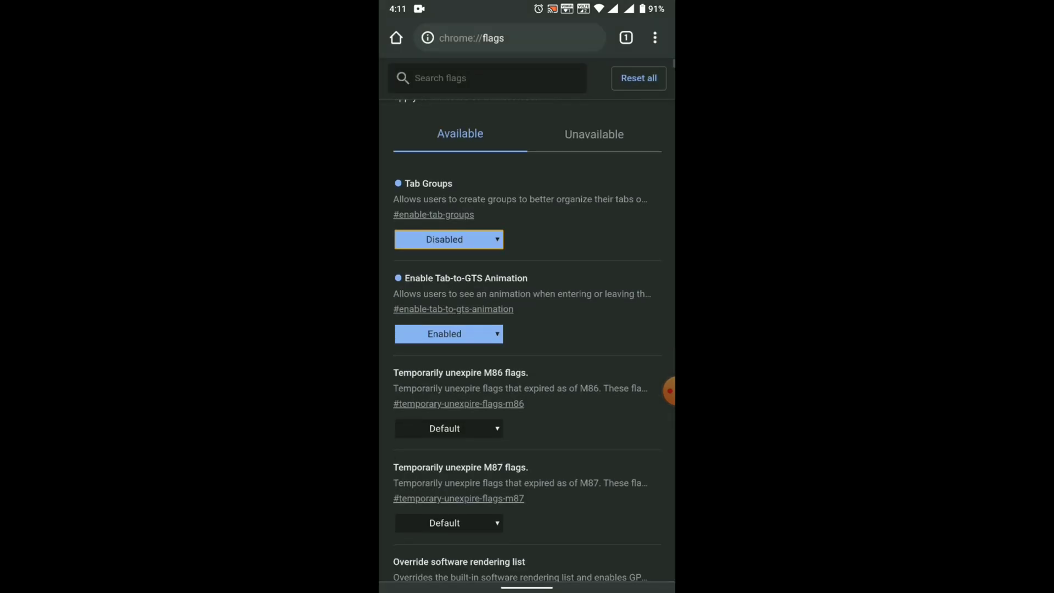
click(448, 236)
click(425, 346)
scroll(527, 345, down, 2)
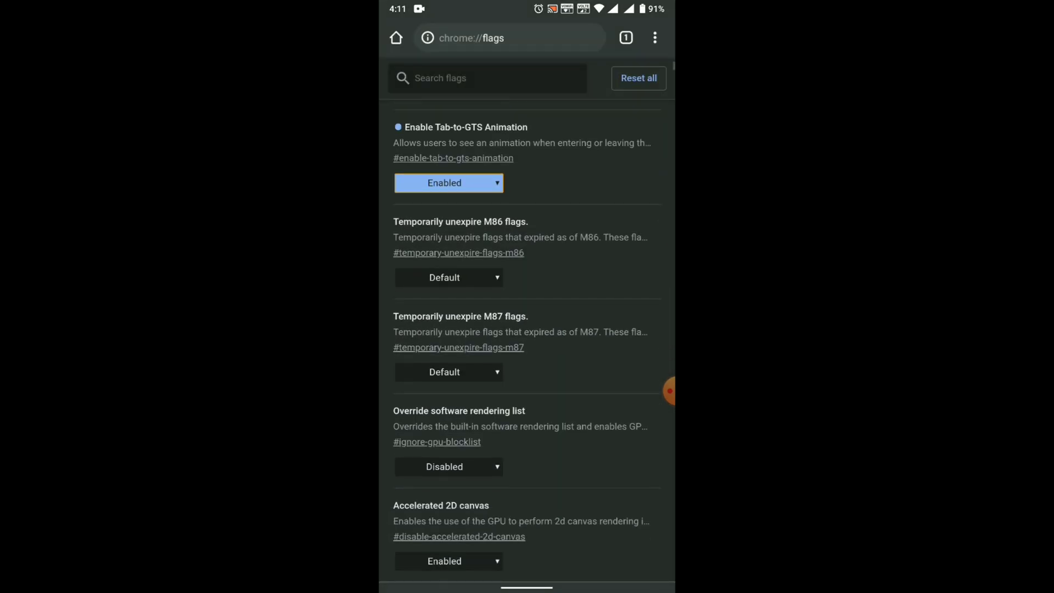
scroll(527, 346, down, 1)
scroll(528, 346, up, 3)
Search the flags for 'Tab switcher' and keep Tab Grid Layout's dropdown at Default.
click(486, 78)
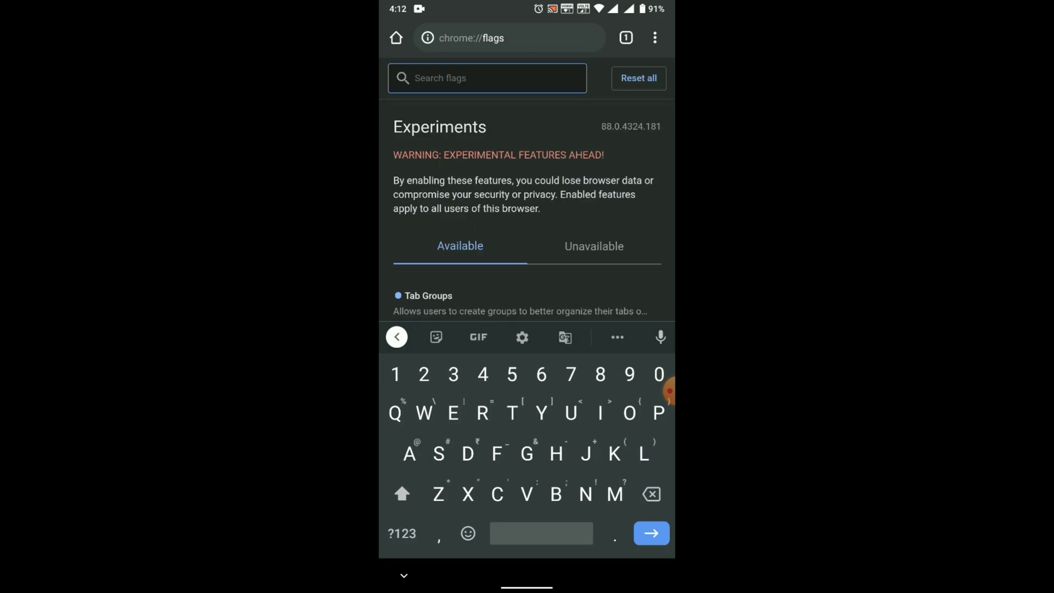
text(Tabswi)
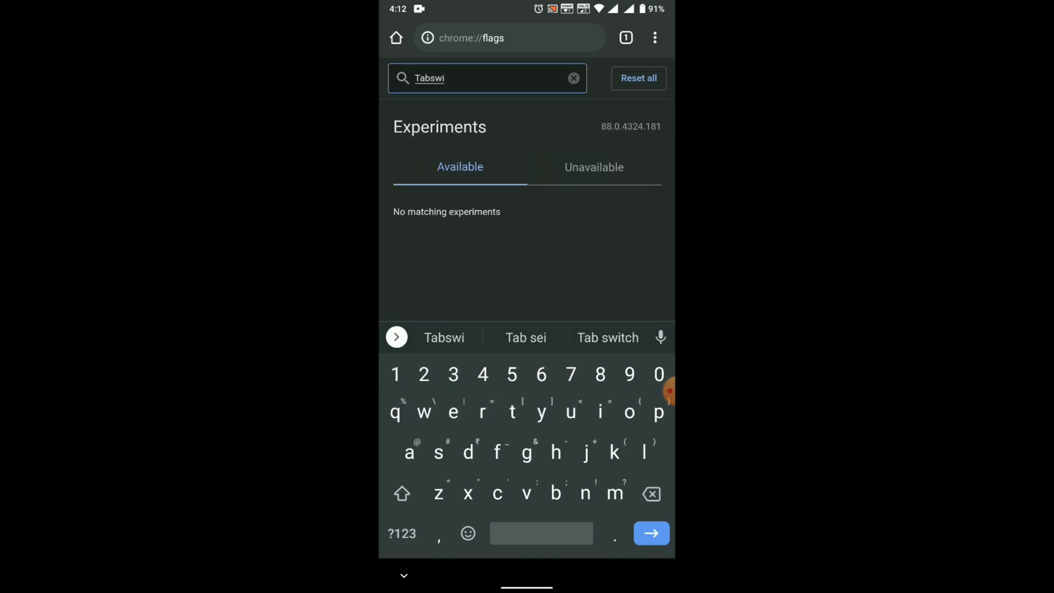
key(BackSpace)
key(BackSpace)
key(BackSpace)
text(swi)
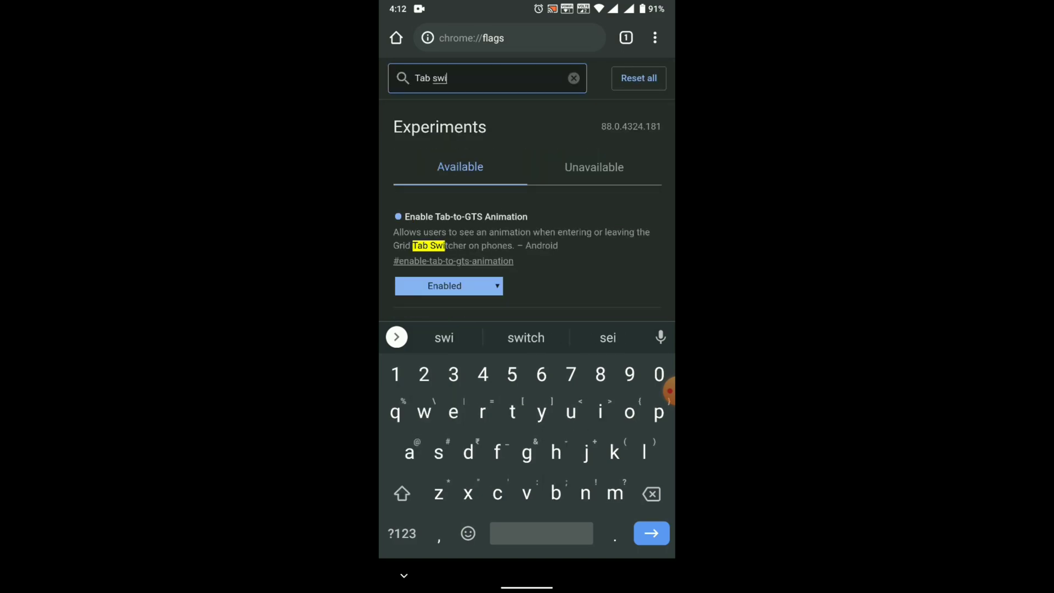
text(tc)
click(525, 338)
click(404, 574)
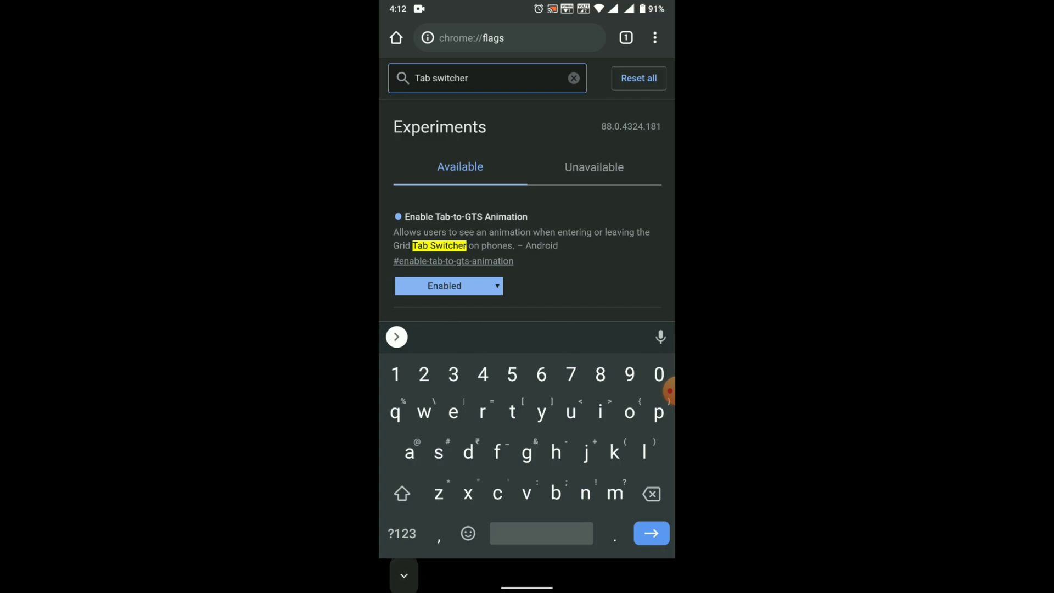
scroll(527, 330, down, 3)
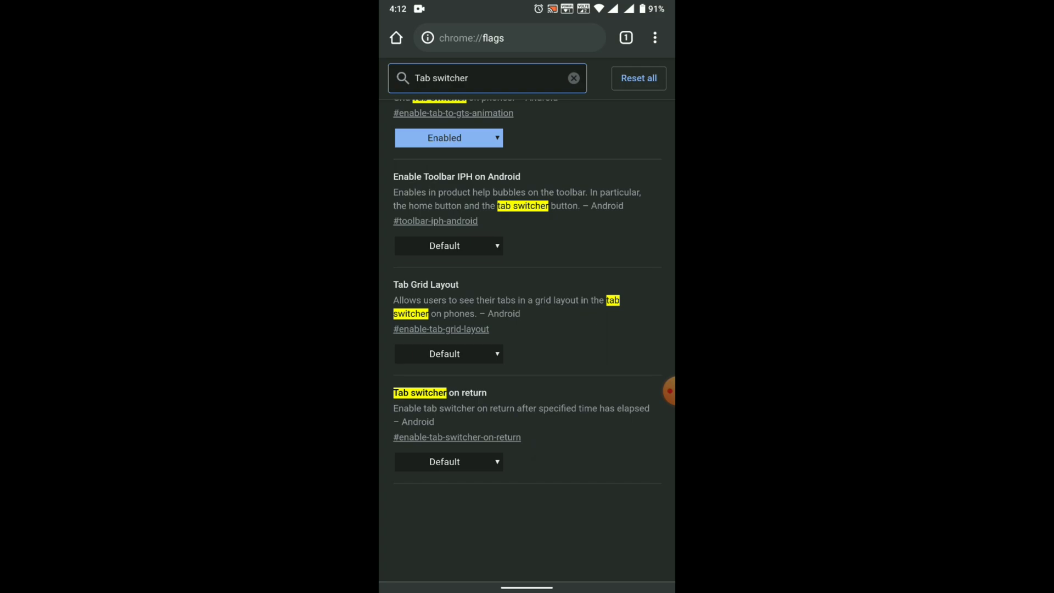
click(444, 354)
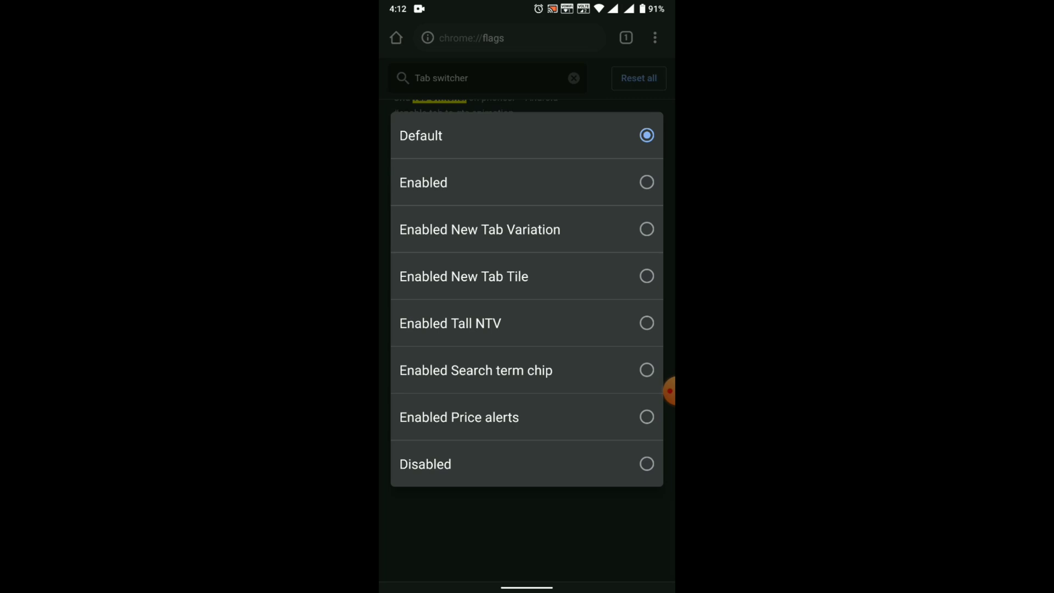
click(421, 135)
scroll(527, 329, up, 3)
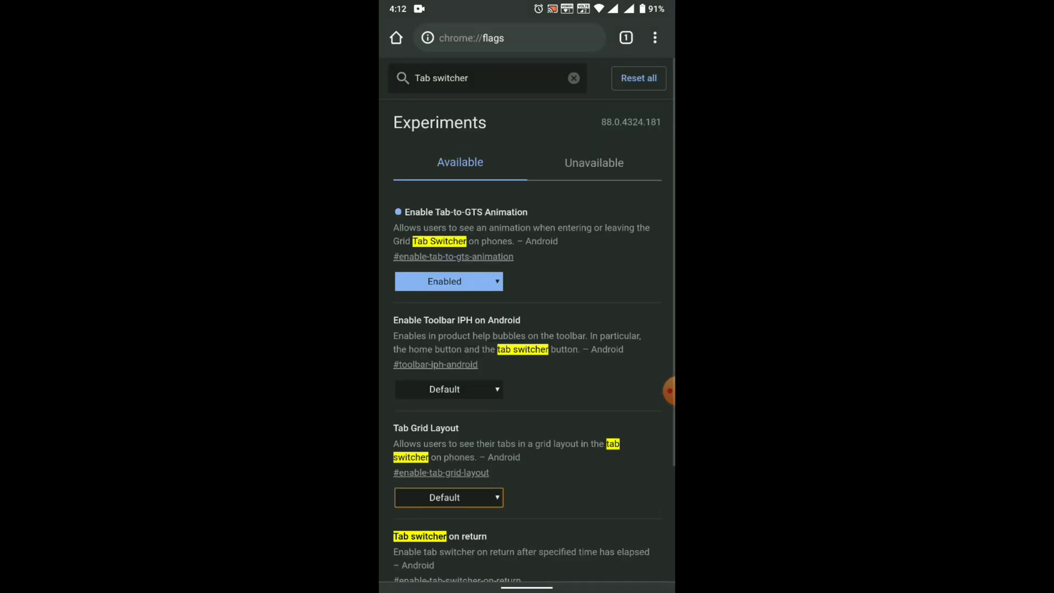